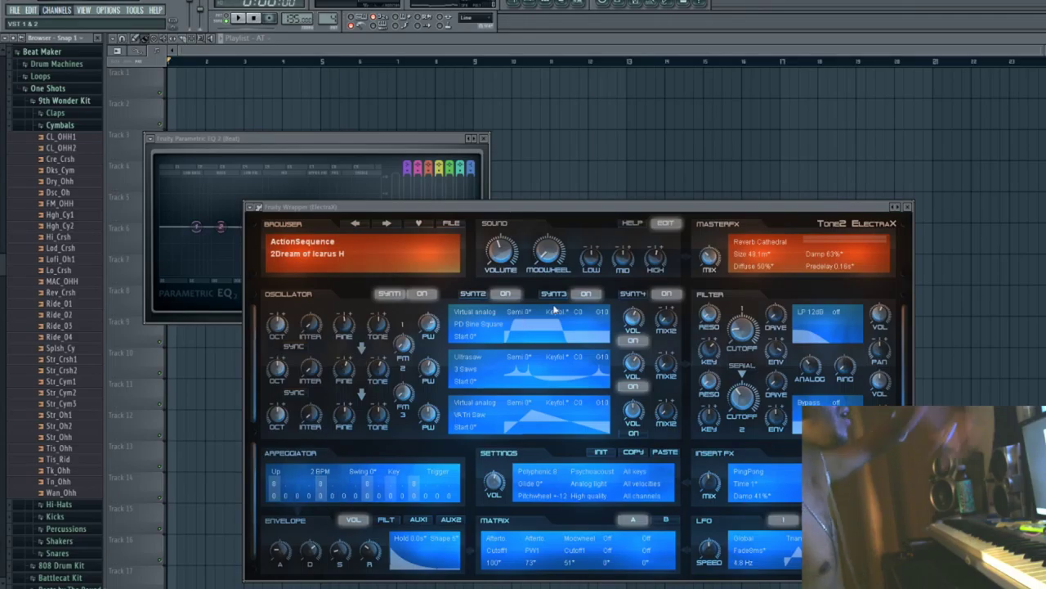
pyautogui.click(303, 251)
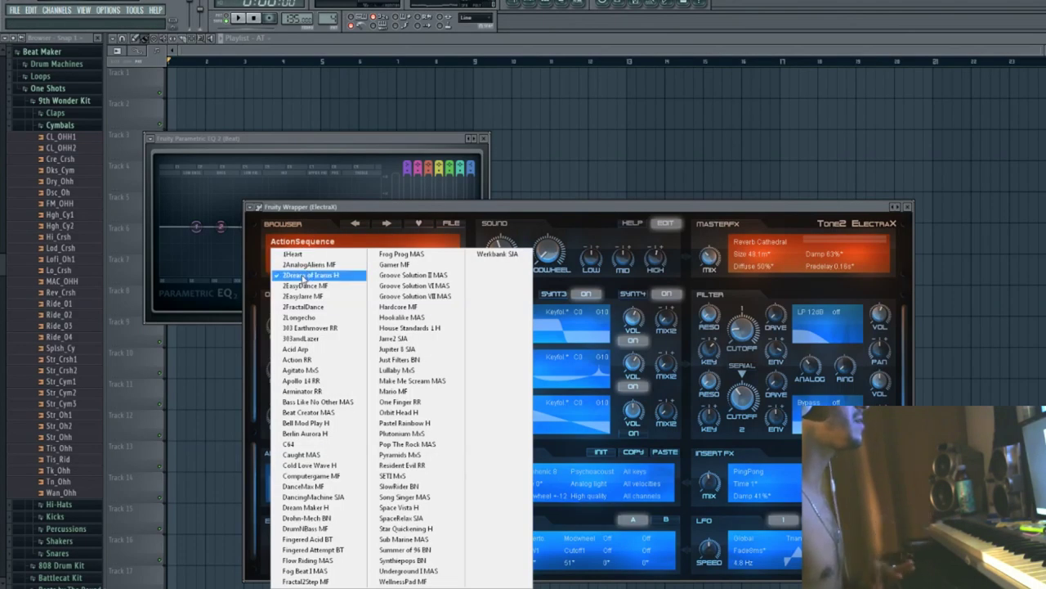
pyautogui.click(409, 208)
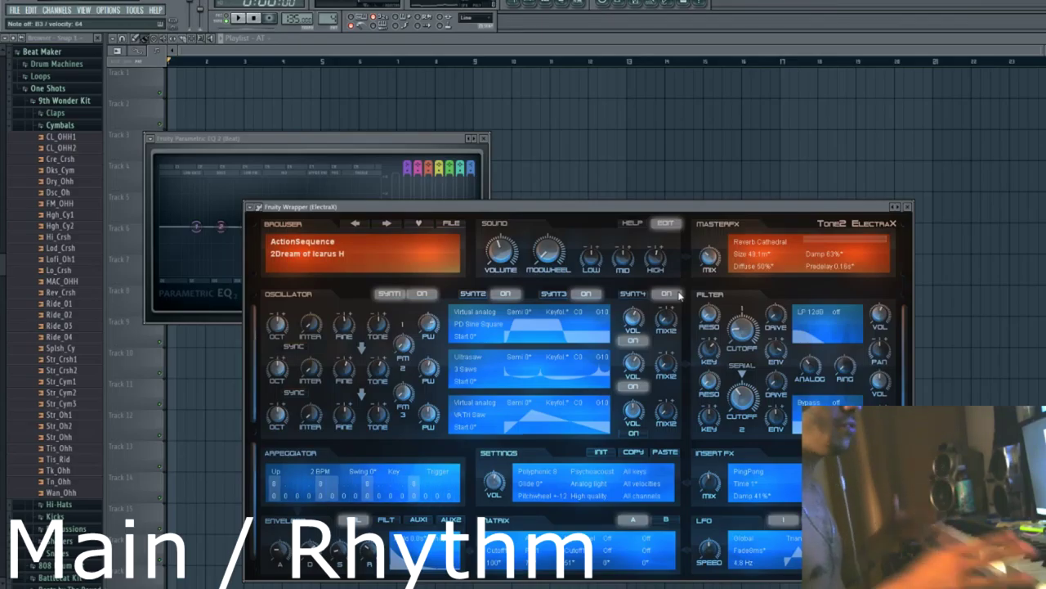
pyautogui.click(503, 296)
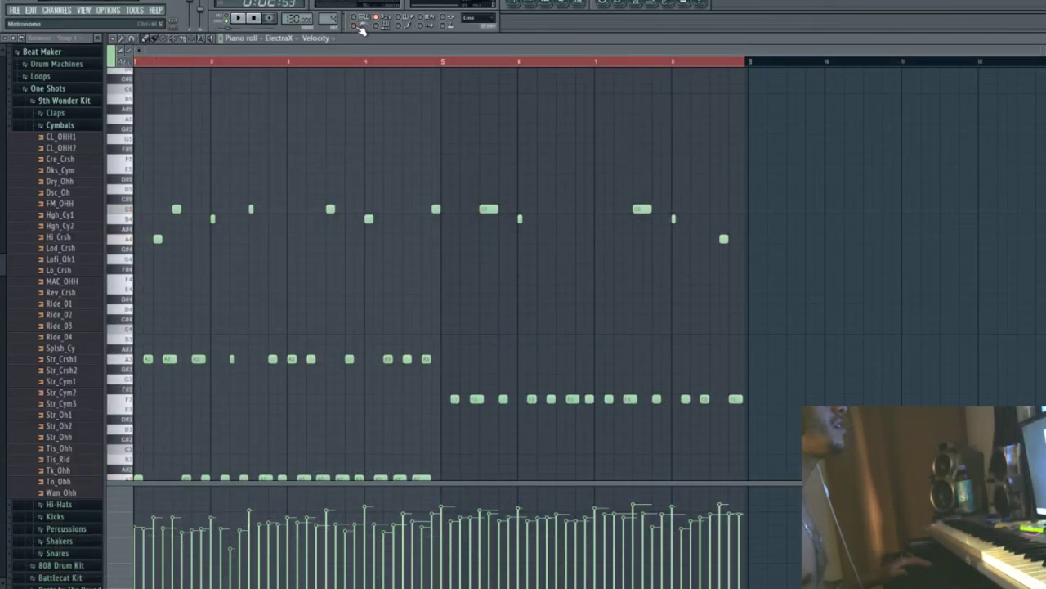
# Clear the time selection over the melody in the ElectraX piano roll.
pyautogui.doubleClick(254, 61)
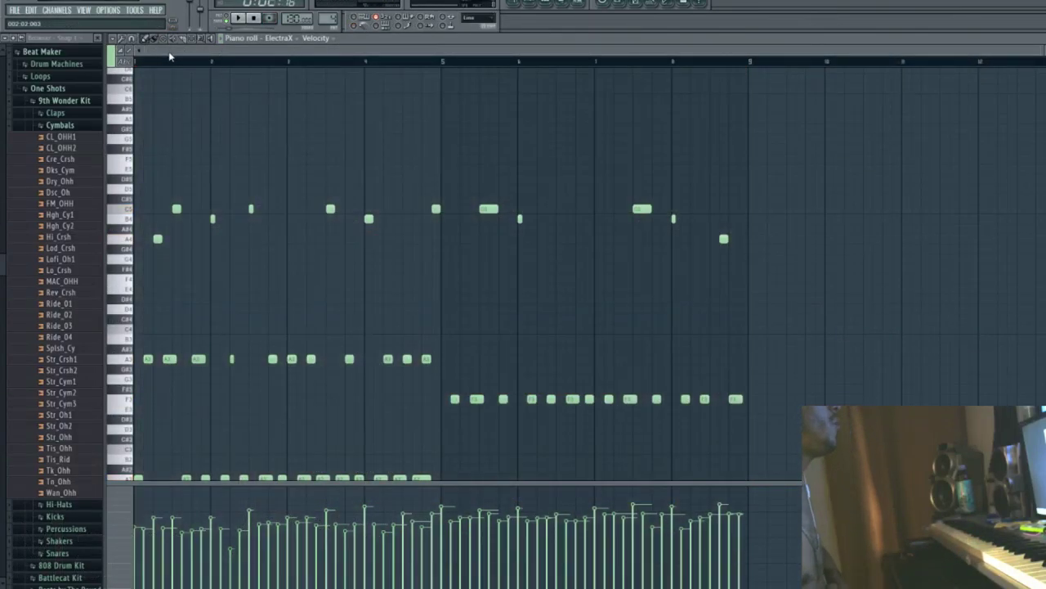
pyautogui.scroll(4, 217, 59)
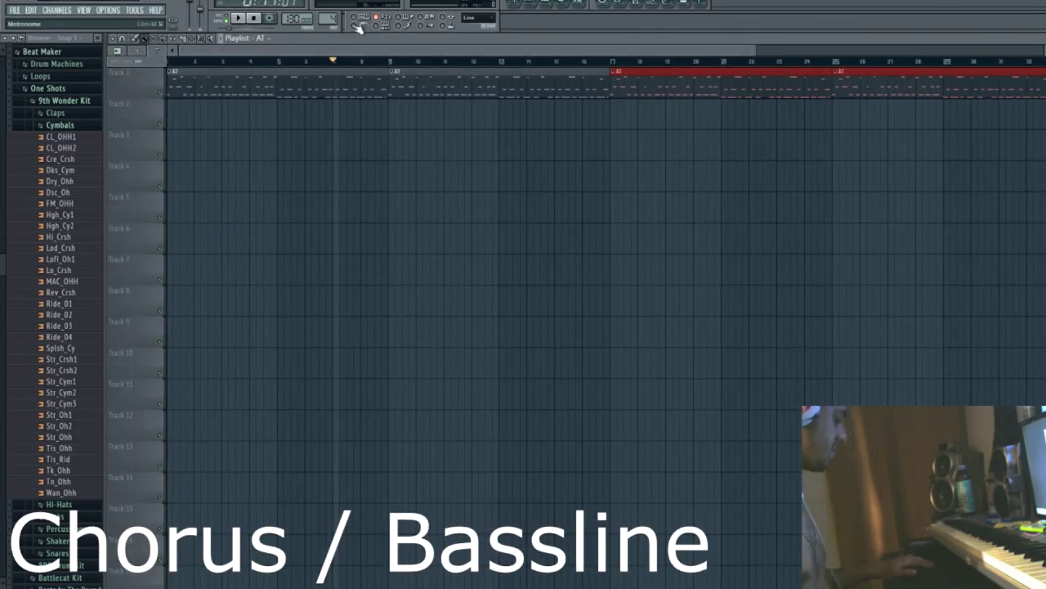
# Record the bassline as automation and score into Pattern 5, and align its playlist clip to bar 9 on track 2.
pyautogui.press('F9')
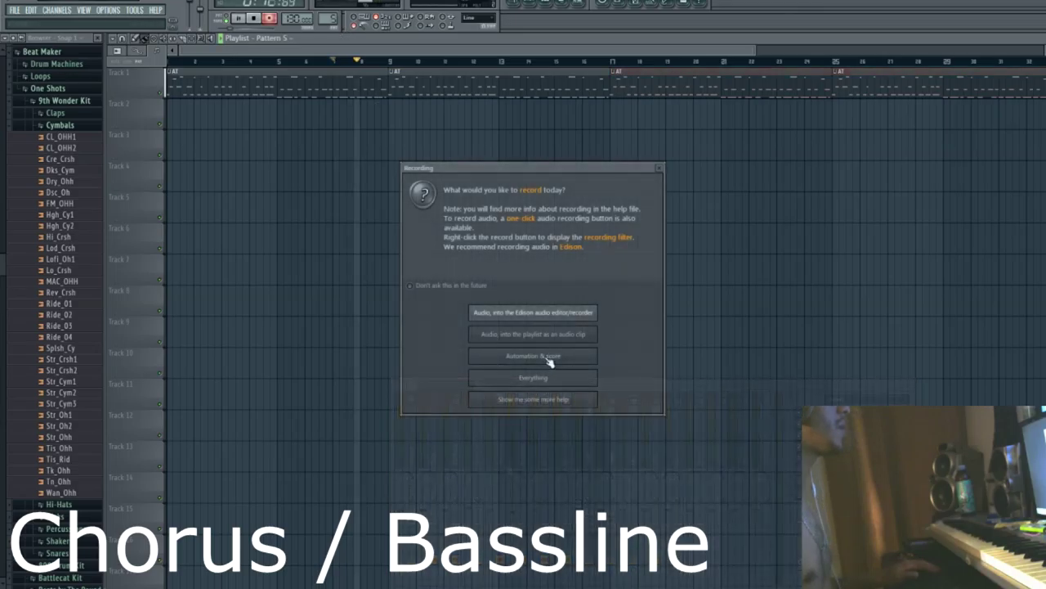
pyautogui.click(548, 356)
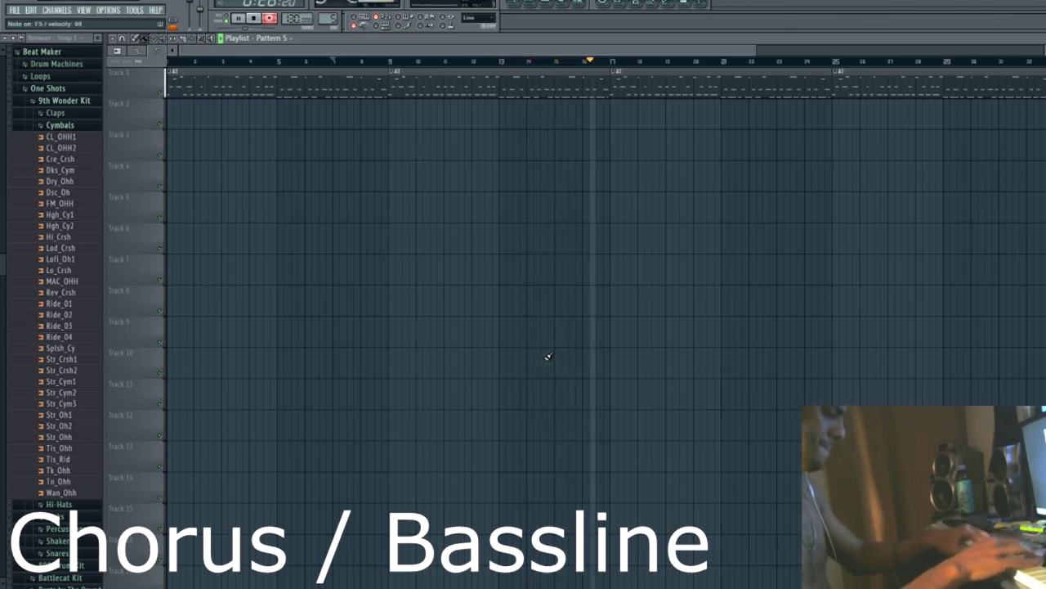
pyautogui.press('space')
pyautogui.moveTo(362, 115); pyautogui.dragTo(387, 116)
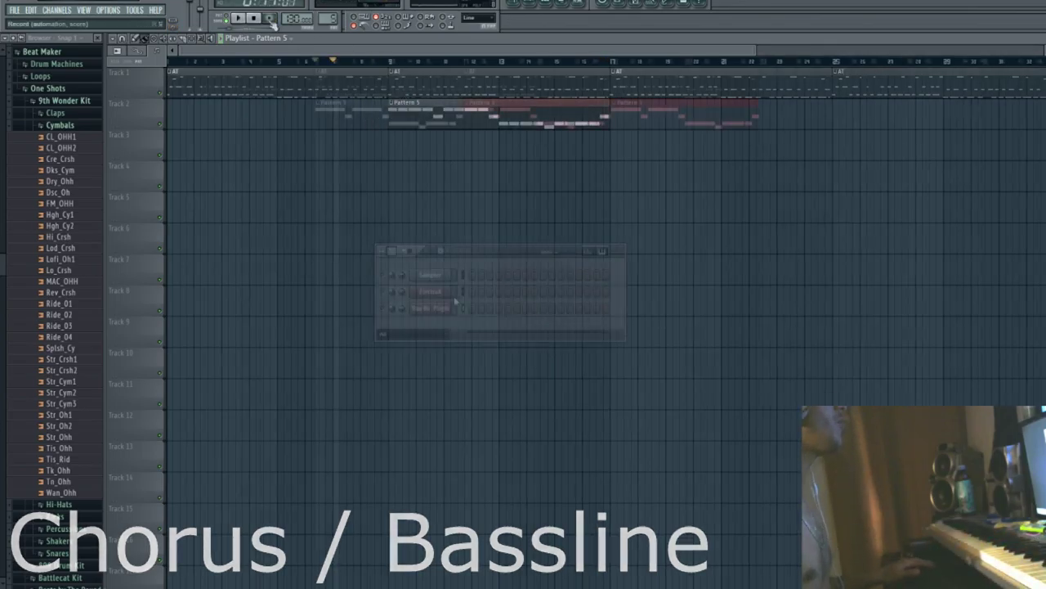
# Audition the kick samples in the 9th Wonder Kit's Kicks folder and pick Bnk_K1.
pyautogui.click(66, 125)
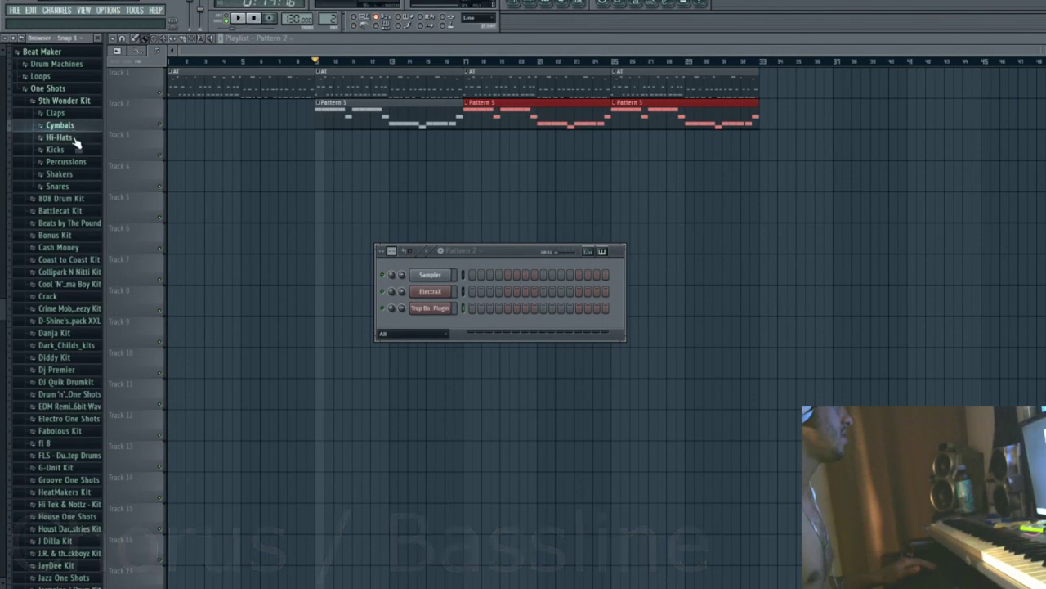
pyautogui.click(72, 145)
pyautogui.press('Down')
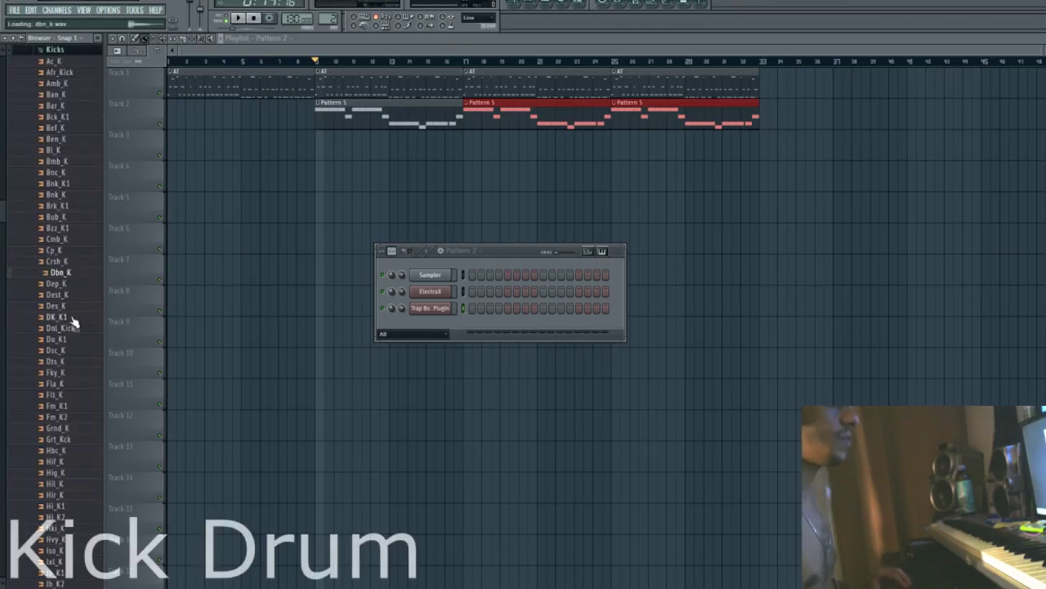
pyautogui.press('Down')
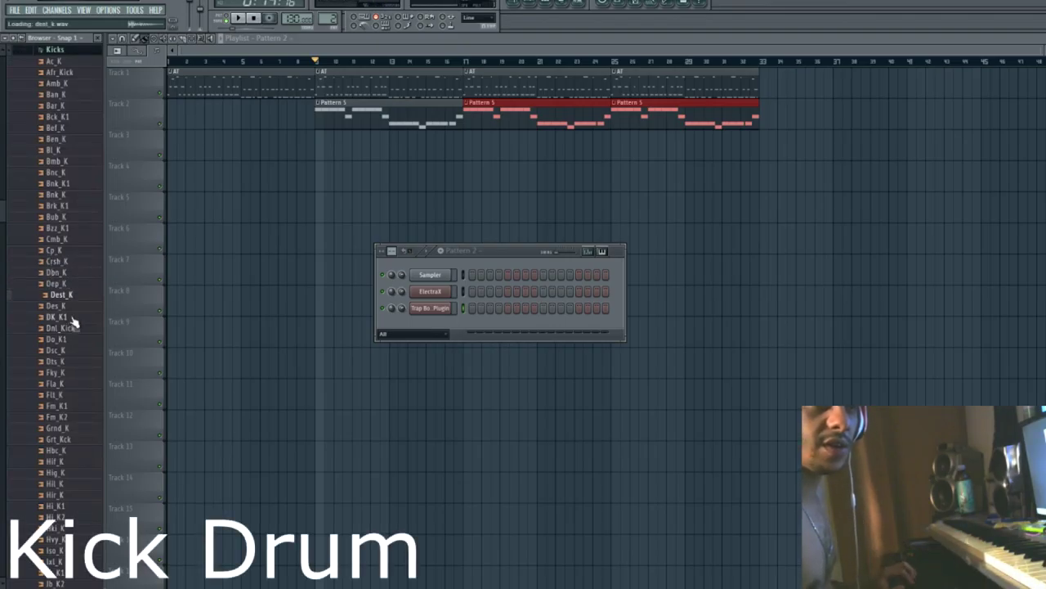
pyautogui.press('Up')
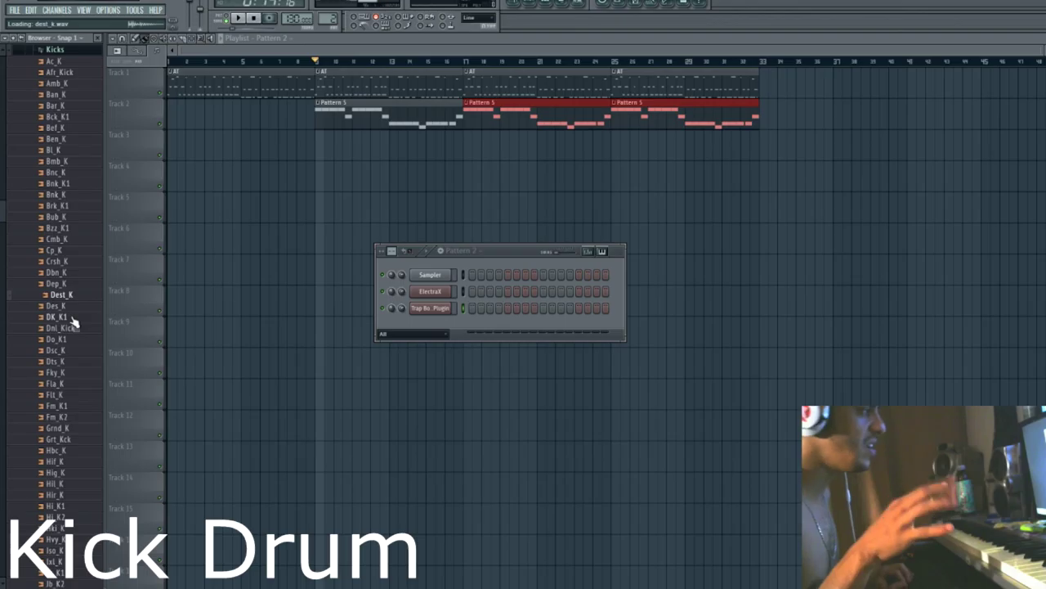
pyautogui.press('Down')
pyautogui.press('Down')
pyautogui.press('Down')
pyautogui.press('Down')
pyautogui.press('Down')
pyautogui.click(68, 183)
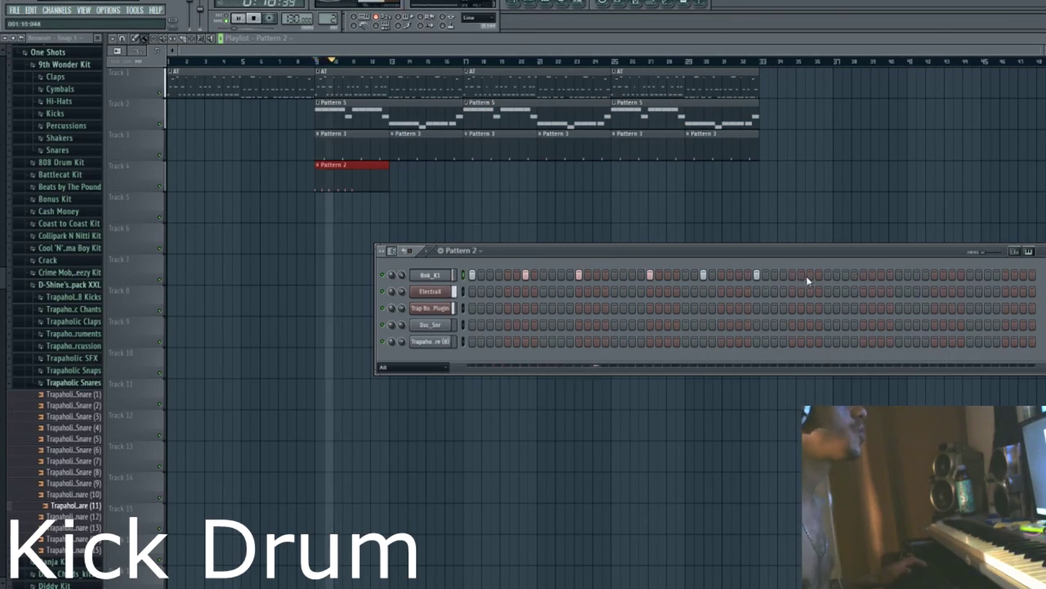
# Add Bnk_K1 kick hits on steps 39, 45 and 53 of Pattern 2.
pyautogui.click(810, 275)
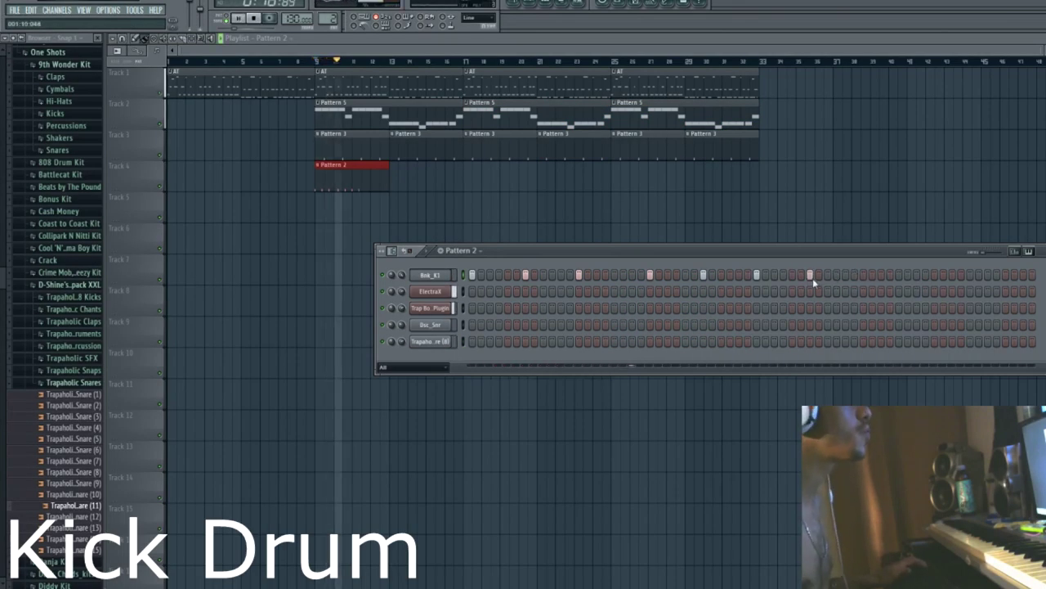
pyautogui.click(863, 274)
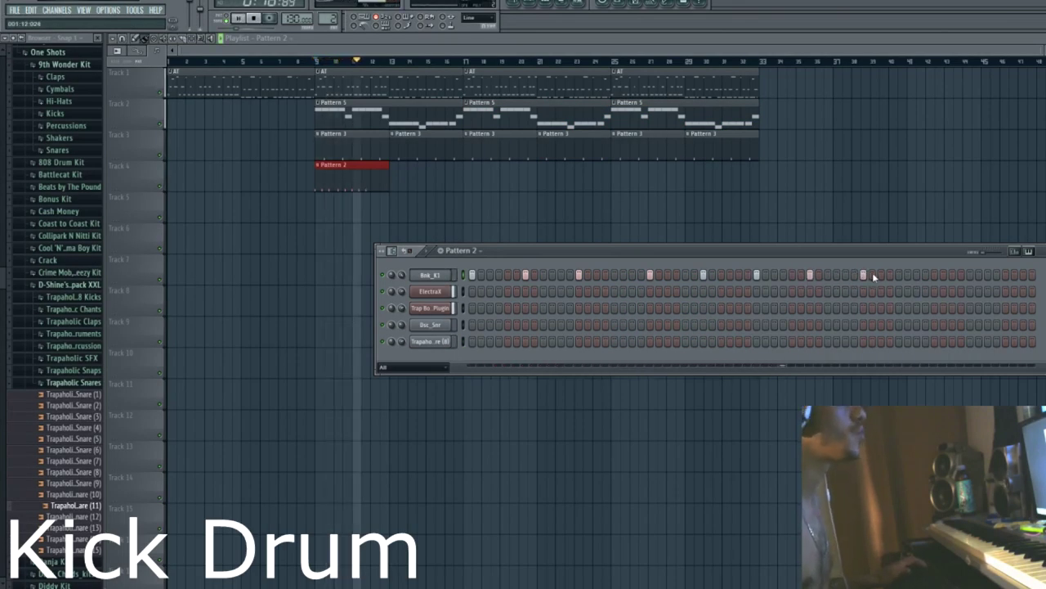
pyautogui.click(936, 276)
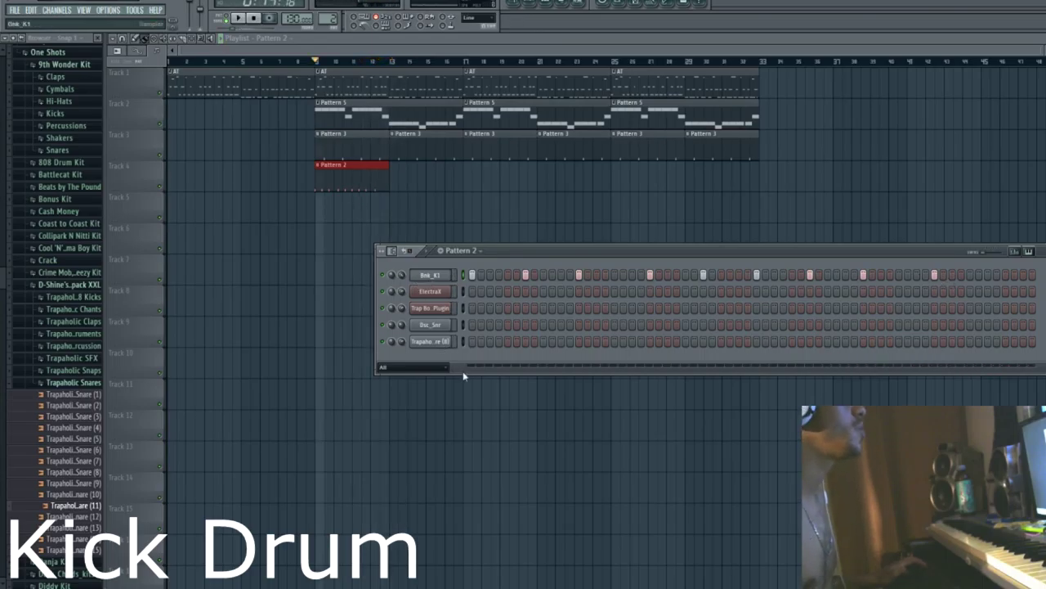
# Clone the Bnk_K1 kick channel with a lower volume and add hits on steps 3 and 9 of the clone.
pyautogui.click(486, 410)
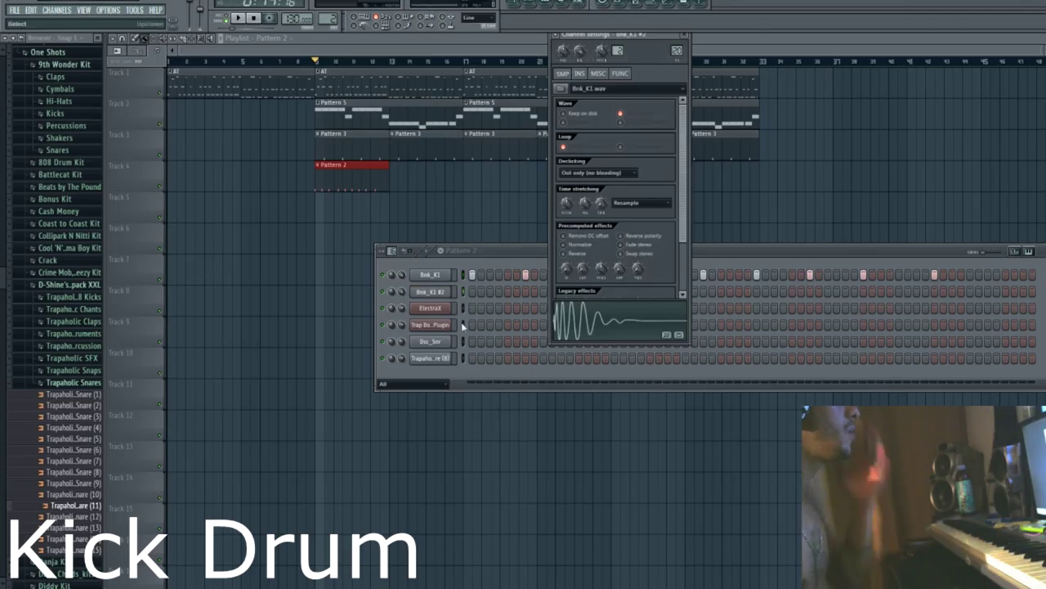
pyautogui.click(399, 293)
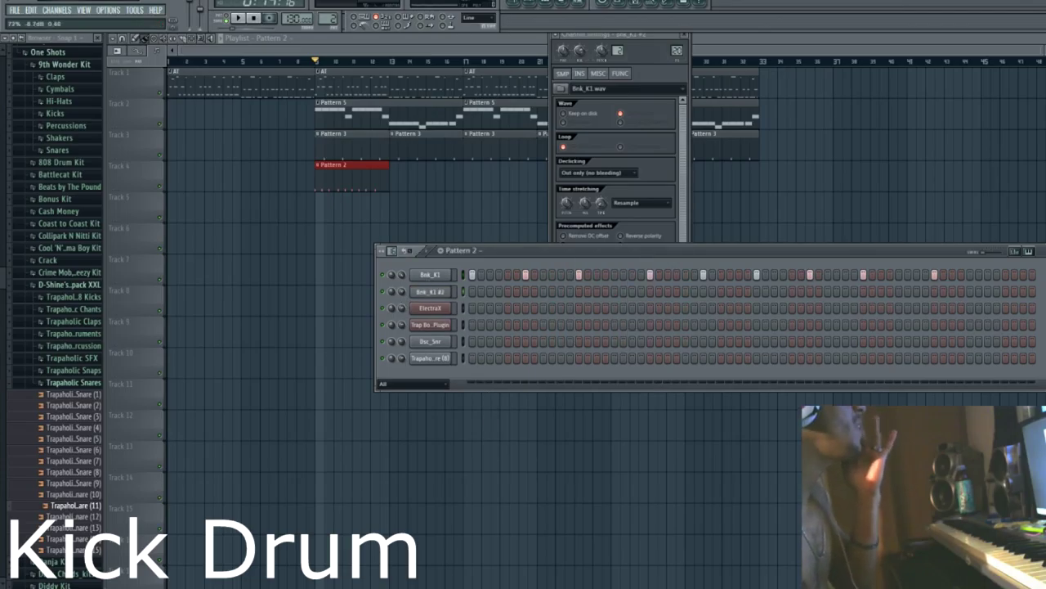
pyautogui.click(489, 292)
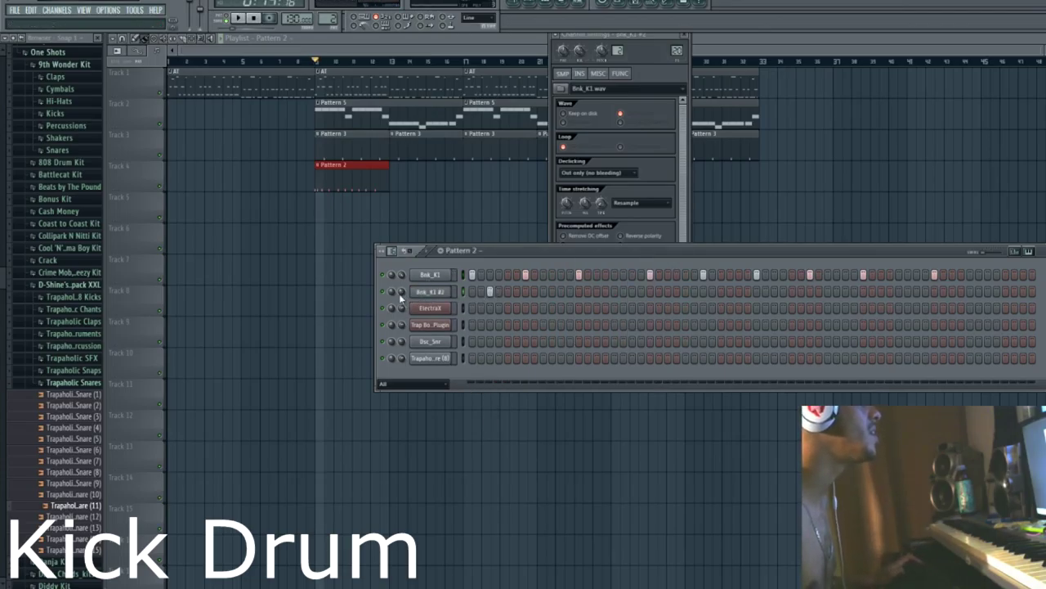
pyautogui.click(544, 292)
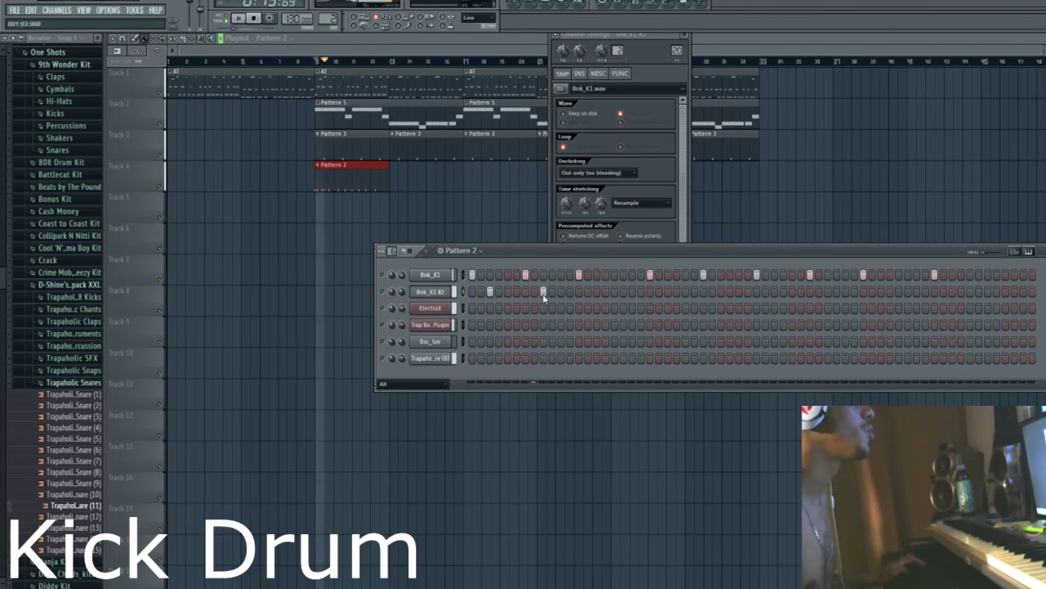
# Preview the Hi_Shk4 shaker from the 9th Wonder Kit and add it as a new channel in Pattern 2.
pyautogui.click(431, 324)
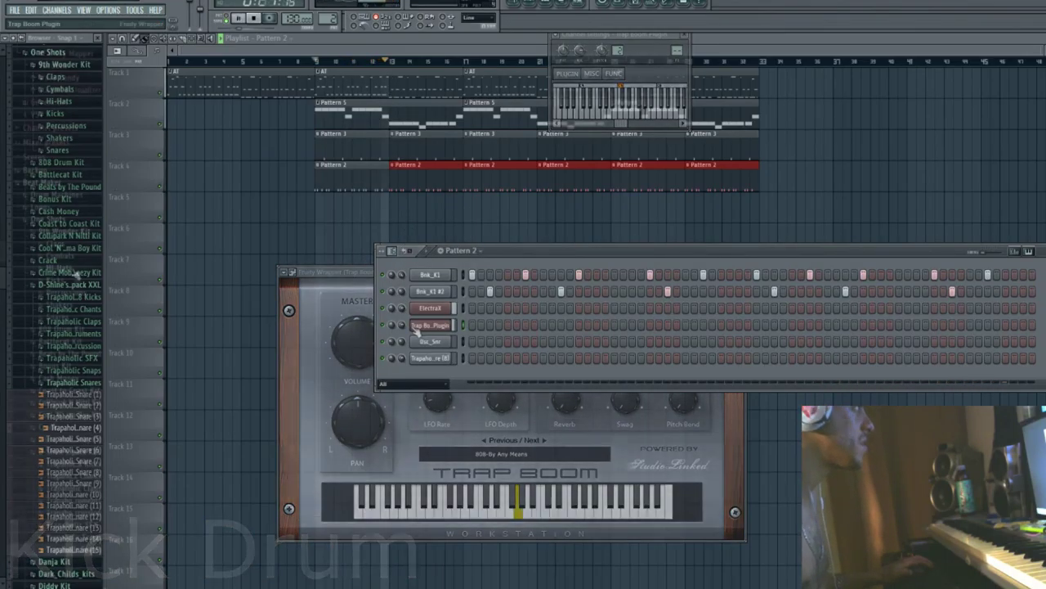
pyautogui.click(59, 305)
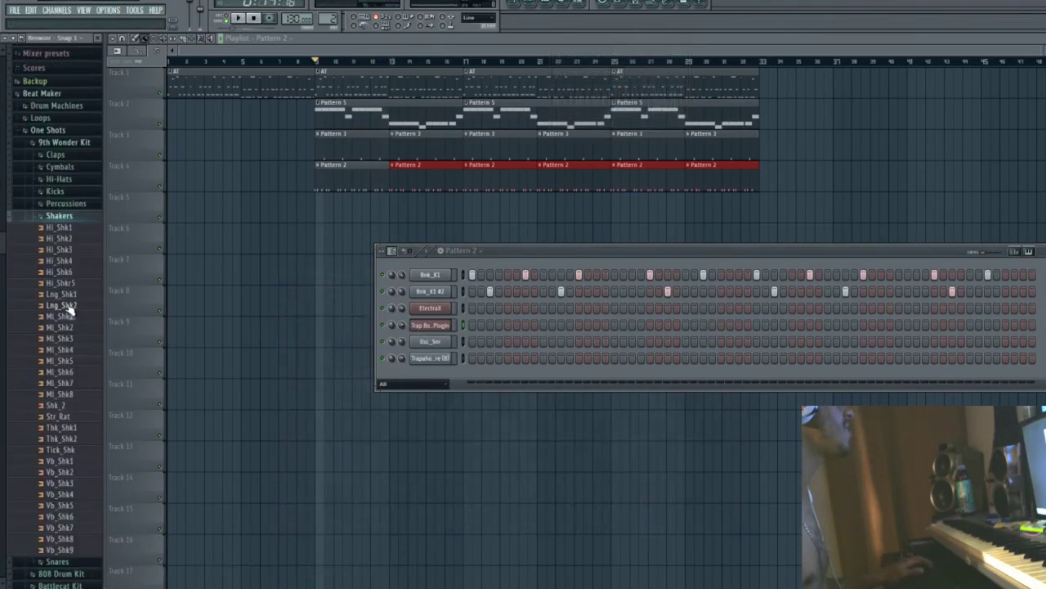
pyautogui.click(65, 261)
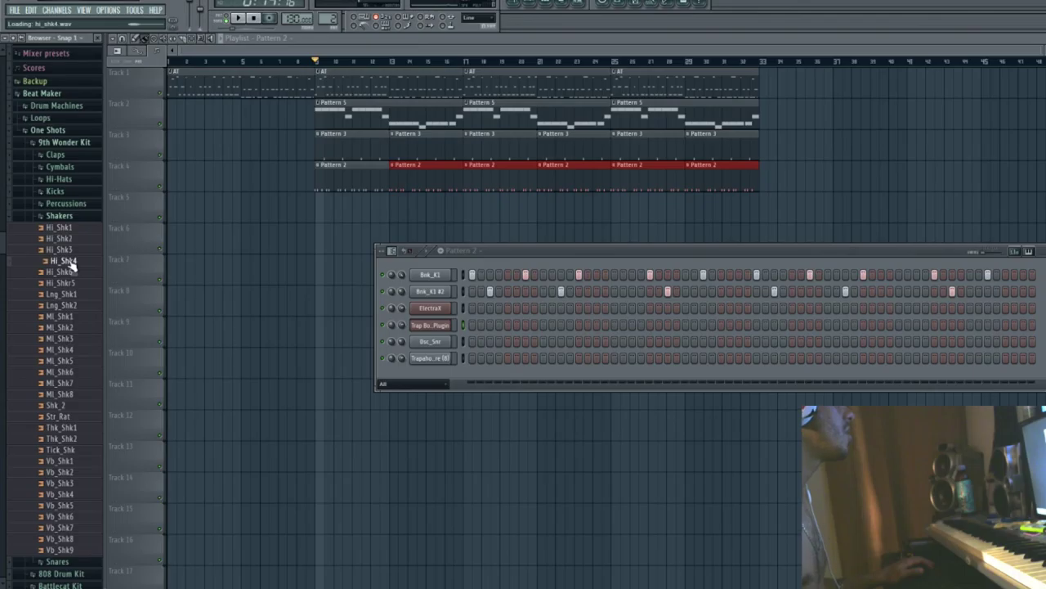
pyautogui.moveTo(71, 263); pyautogui.dragTo(381, 293)
pyautogui.moveTo(446, 258); pyautogui.dragTo(447, 266)
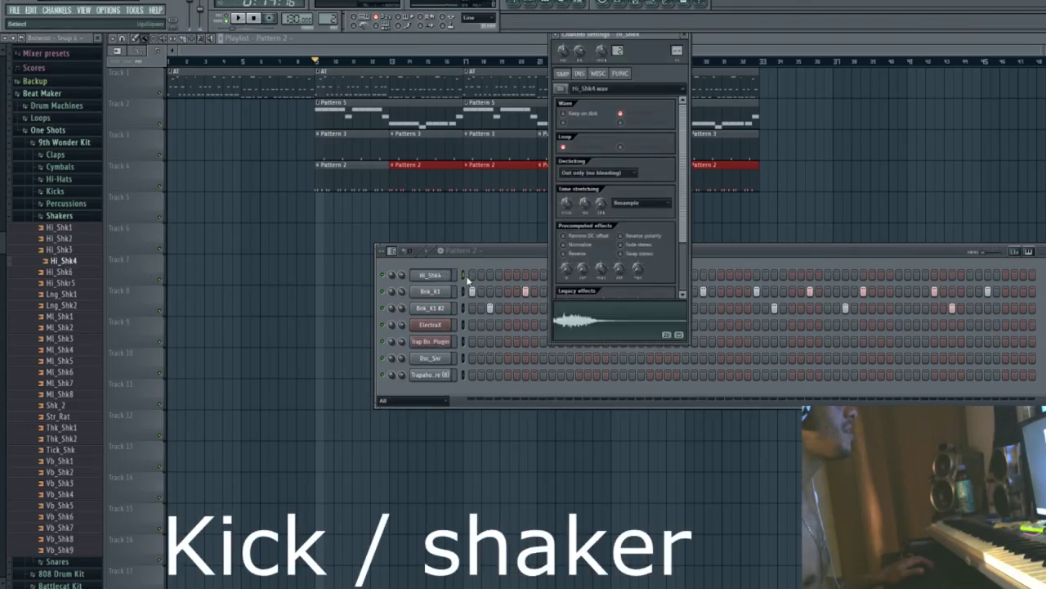
# Copy the Bnk_K1 channel's hits onto the Hi_Shk4 shaker channel.
pyautogui.click(464, 290)
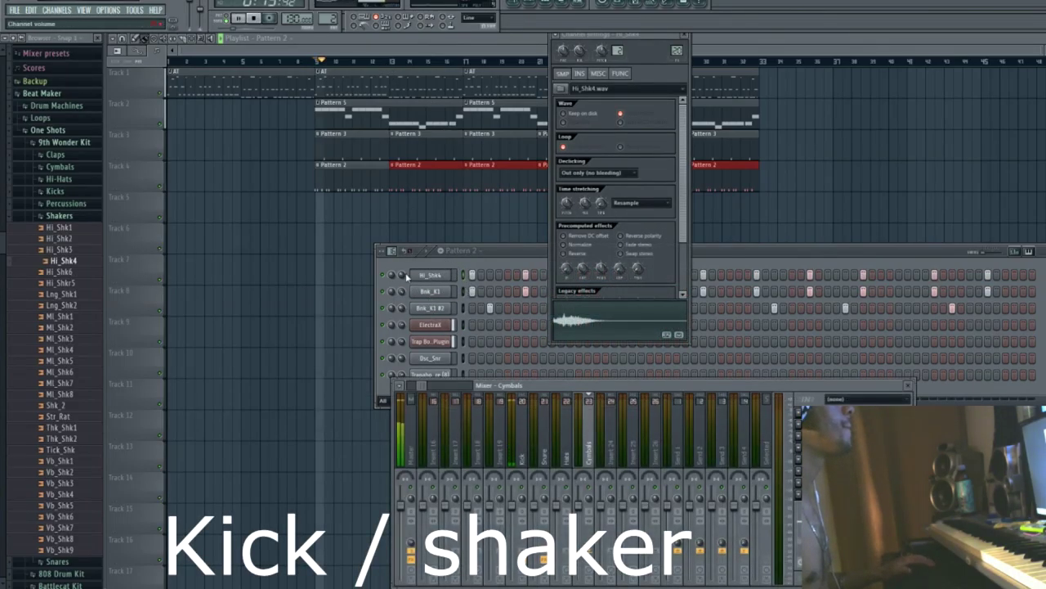
pyautogui.click(391, 302)
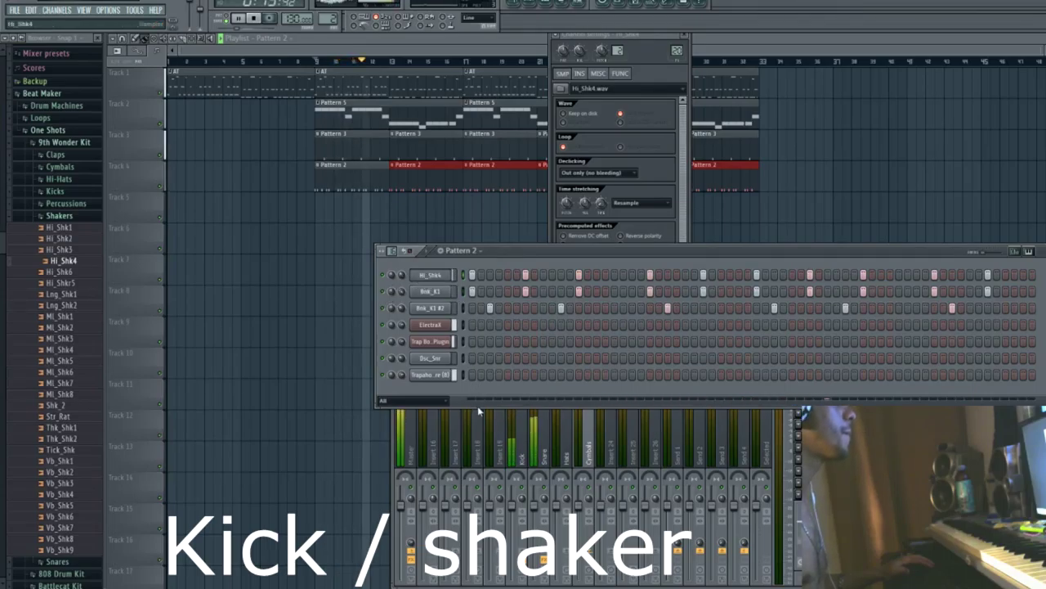
# Clone the Hi_Shk4 channel with the hits of Bnk_K1 #2 and lower the clone's volume.
pyautogui.hotkey('alt', 'c')
pyautogui.click(462, 321)
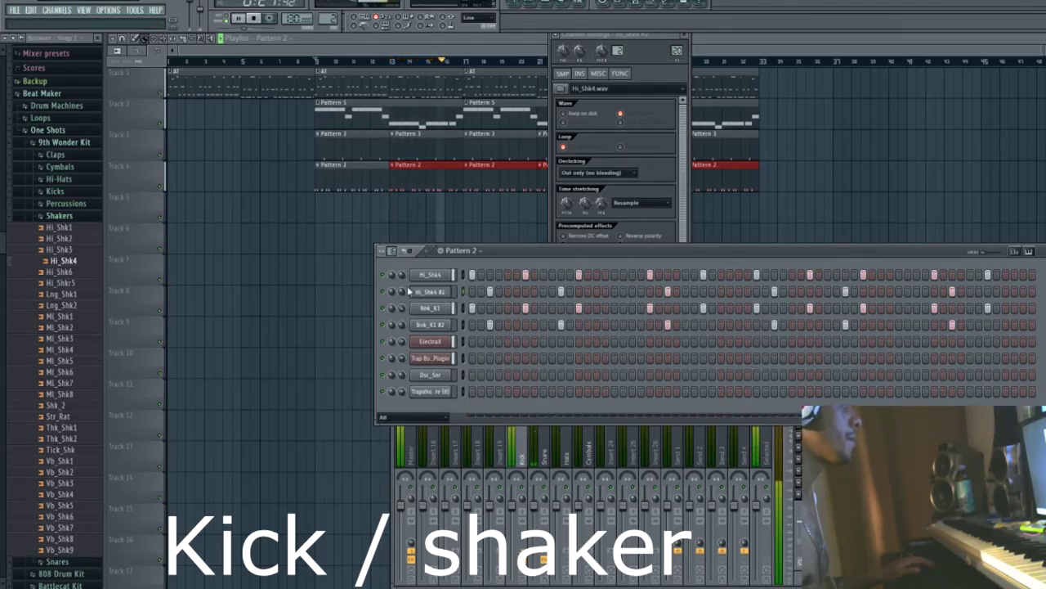
pyautogui.moveTo(403, 293); pyautogui.dragTo(402, 343)
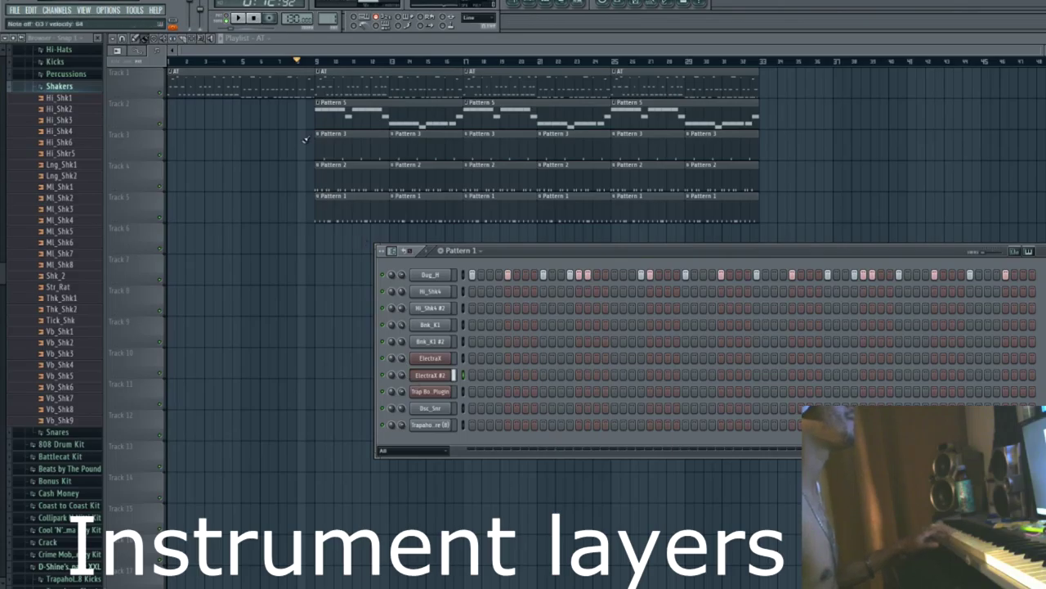
# Record an ElectraX #2 layer into Pattern 6, starting from bar 7 of the playlist.
pyautogui.click(279, 62)
pyautogui.press('space')
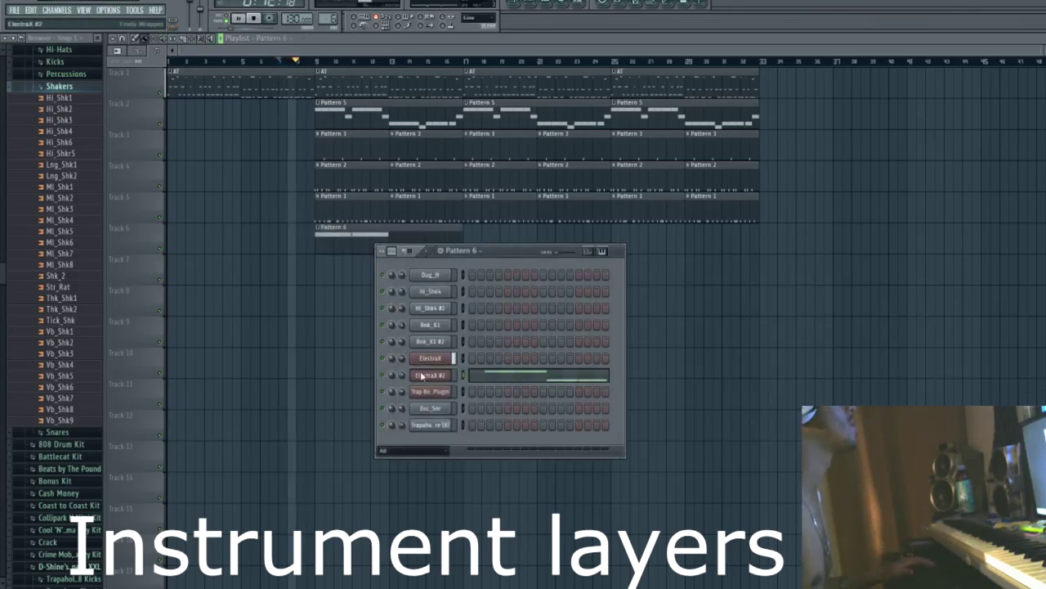
# Quantize all the ElectraX #2 notes of Pattern 6 in the piano roll and deselect them.
pyautogui.click(474, 375)
pyautogui.hotkey('ctrl', 'a')
pyautogui.hotkey('ctrl', 'q')
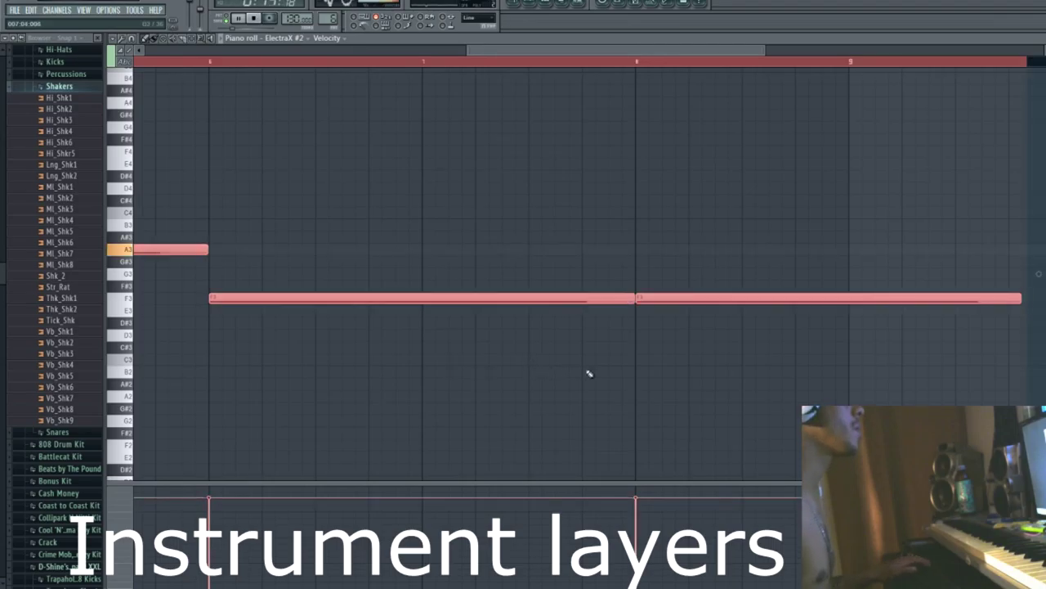
pyautogui.scroll(-3, 514, 57)
pyautogui.keyDown('ctrl'); pyautogui.click(339, 196); pyautogui.keyUp('ctrl')
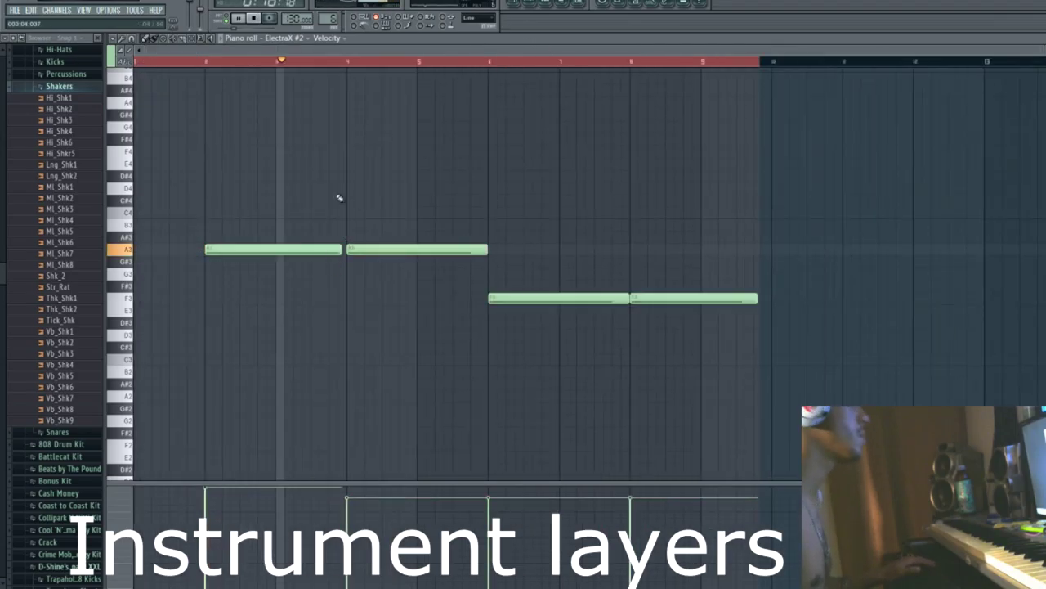
# Extend the first A3 note so that it meets the start of the second A3 note.
pyautogui.scroll(3, 335, 66)
pyautogui.scroll(2, 335, 65)
pyautogui.moveTo(427, 249); pyautogui.dragTo(461, 252)
pyautogui.scroll(-4, 429, 65)
# Place a second Pattern 6 clip at bar 17 on track 6 of the playlist and bring up the channel rack.
pyautogui.press('F6')
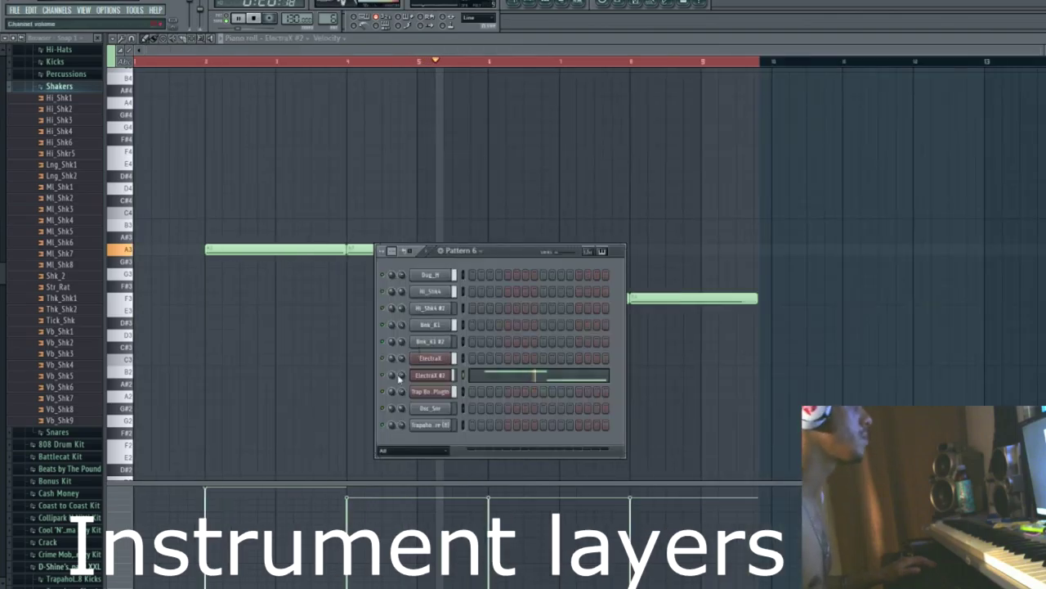
pyautogui.press('F5')
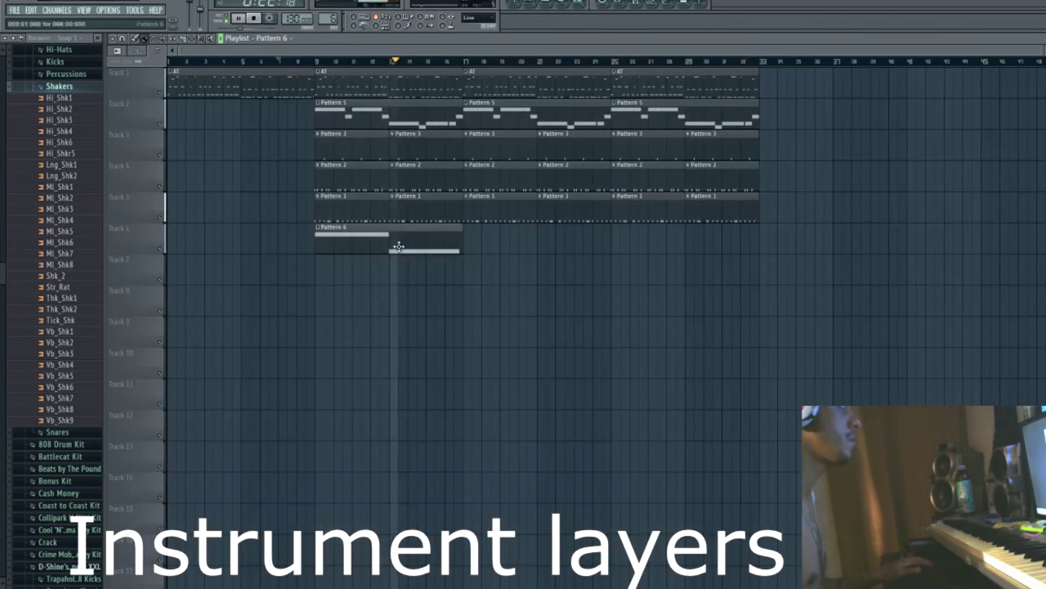
pyautogui.click(481, 244)
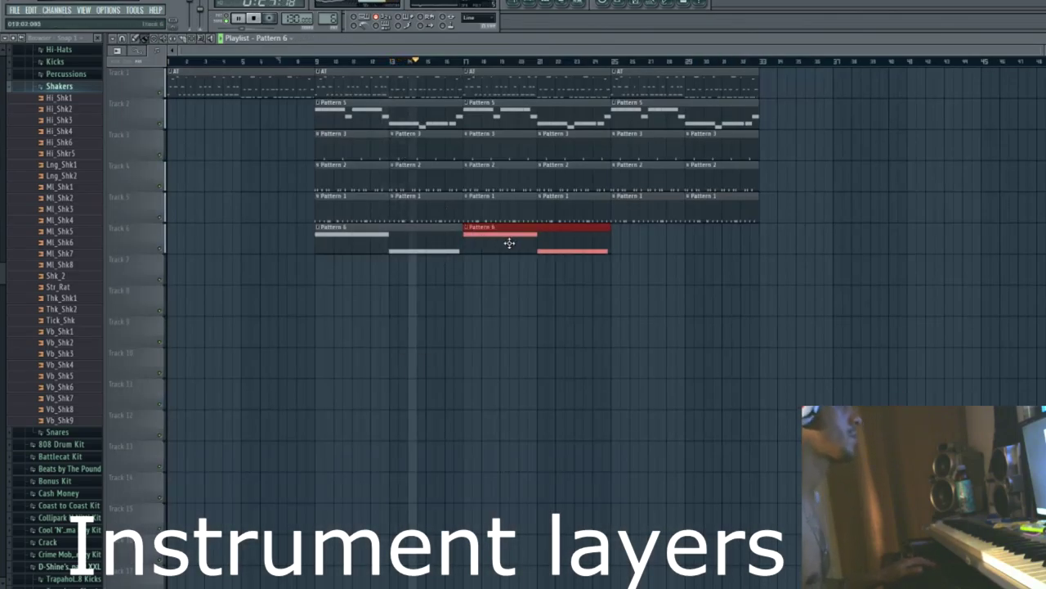
pyautogui.press('F6')
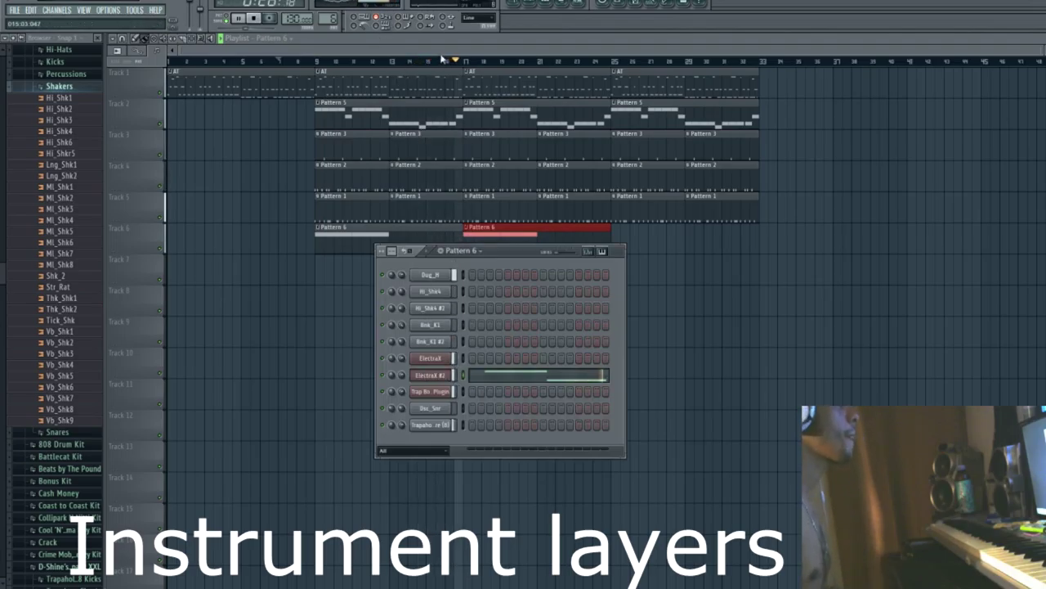
# Adjust an effect on the Piano mixer track and check the Pattern 7 piano layer in the mixer and channel rack during playback.
pyautogui.press('F6')
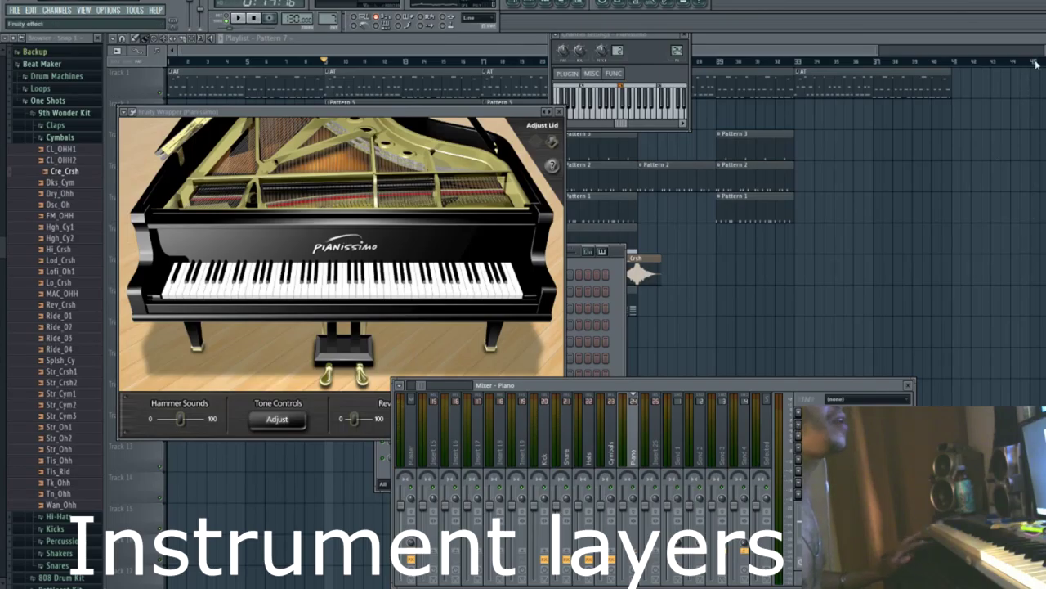
pyautogui.click(867, 490)
pyautogui.moveTo(270, 227); pyautogui.dragTo(268, 246)
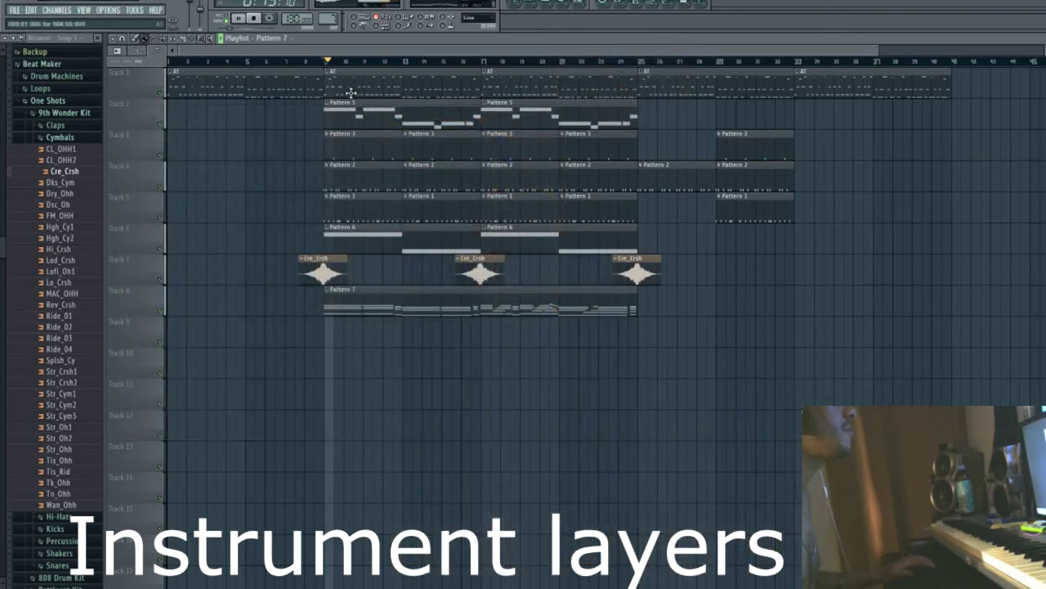
pyautogui.press('F9')
pyautogui.press('F6')
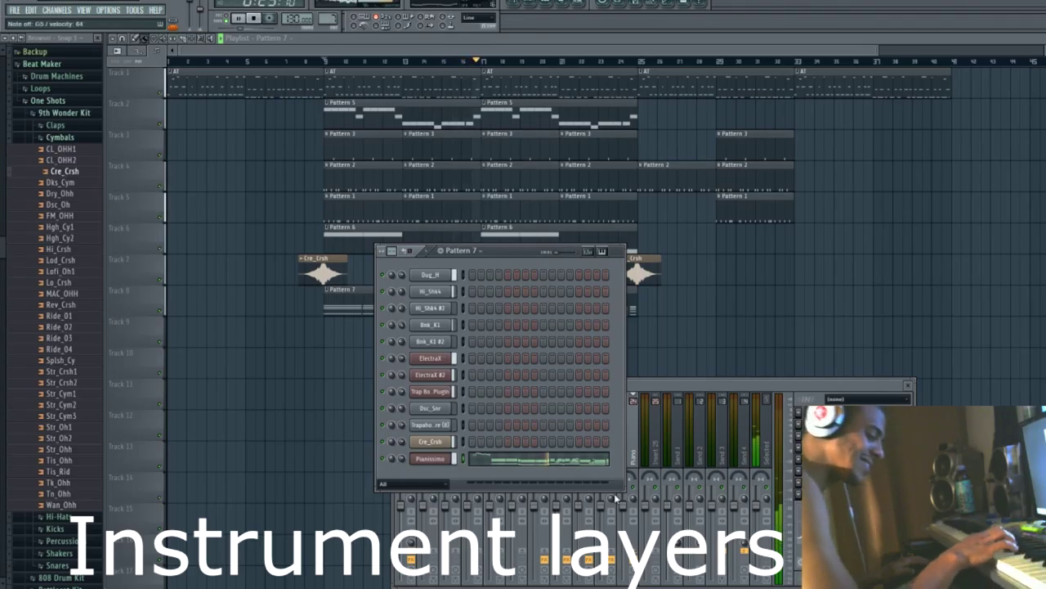
pyautogui.press('F9')
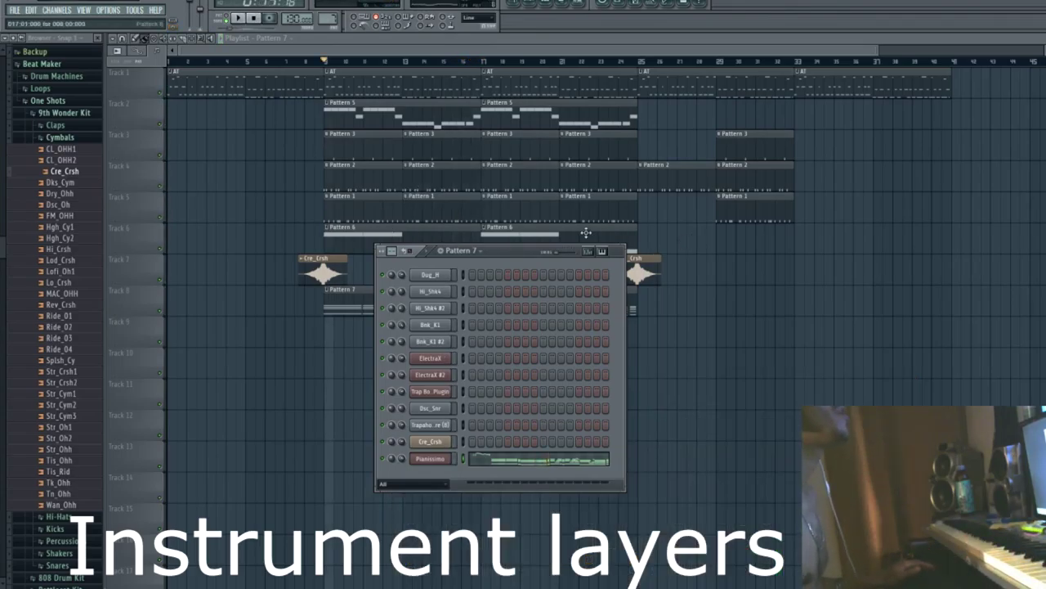
# Duplicate the last AT clip on track 1 of the playlist to bar 41.
pyautogui.press('F6')
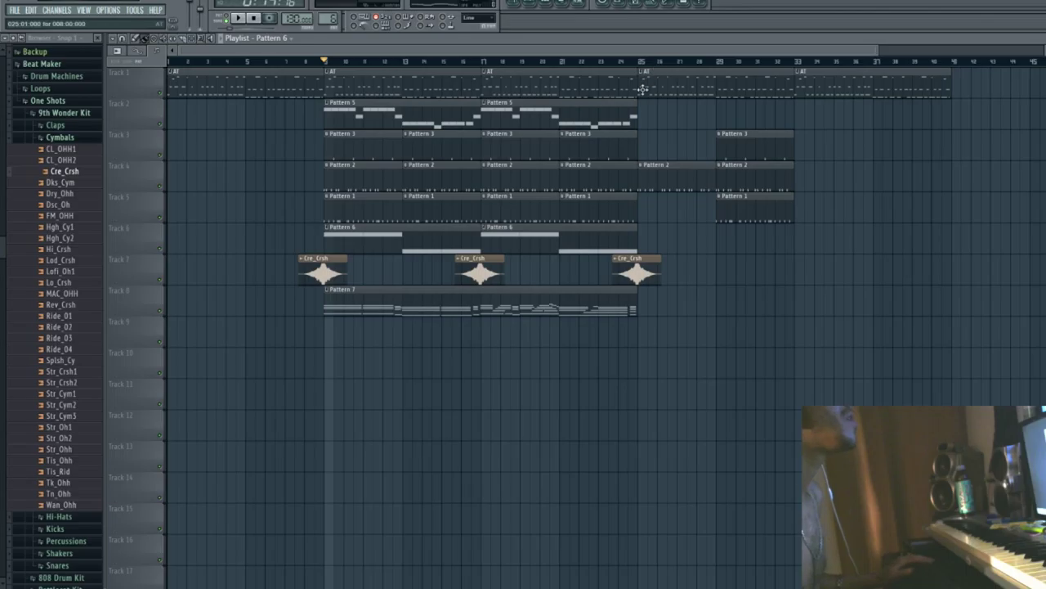
pyautogui.scroll(-1, 672, 84)
pyautogui.moveTo(681, 83); pyautogui.dragTo(809, 78)
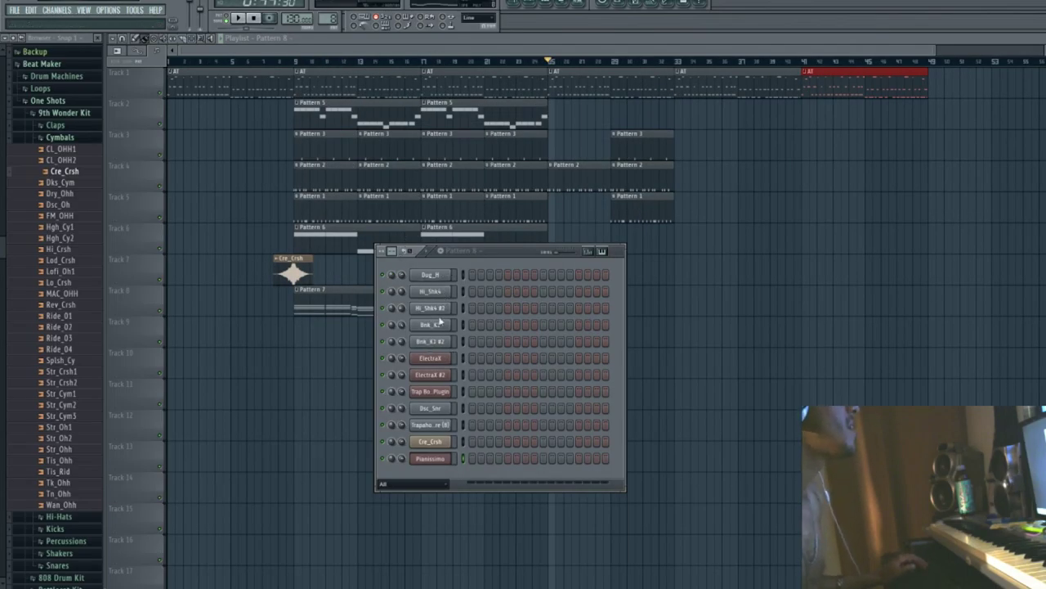
# Lengthen Pattern 8 to 64 steps and fill in a hi-hat line on the Dug_H channel.
pyautogui.moveTo(392, 251); pyautogui.dragTo(392, 196)
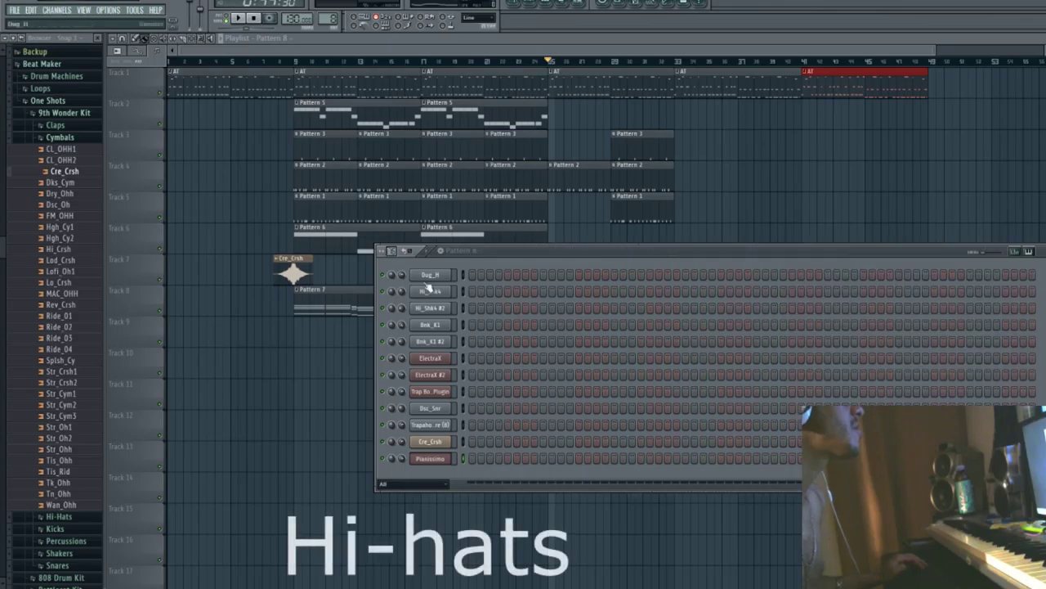
pyautogui.press('space')
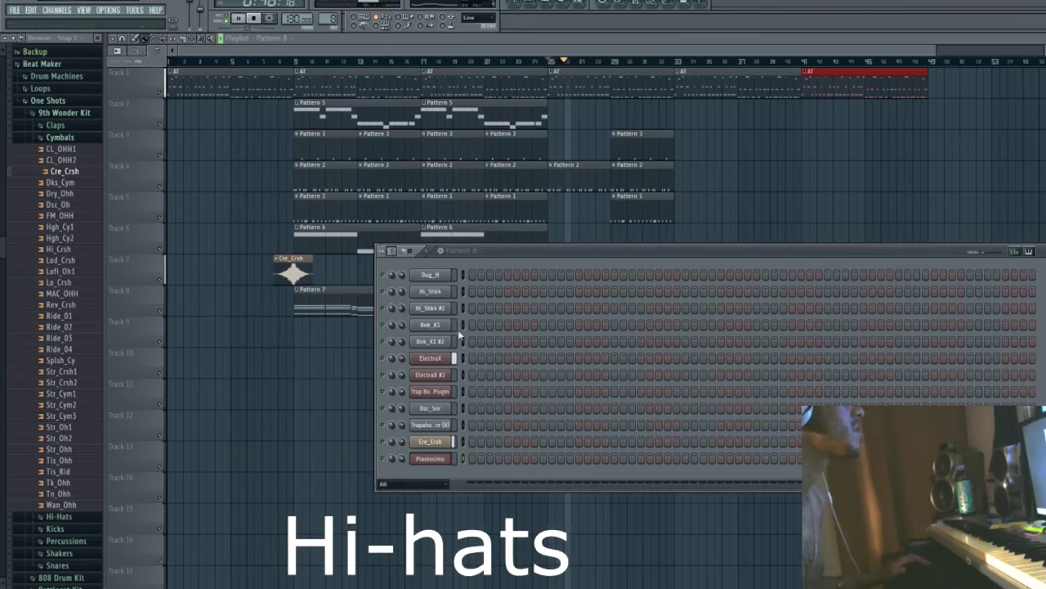
pyautogui.click(431, 274)
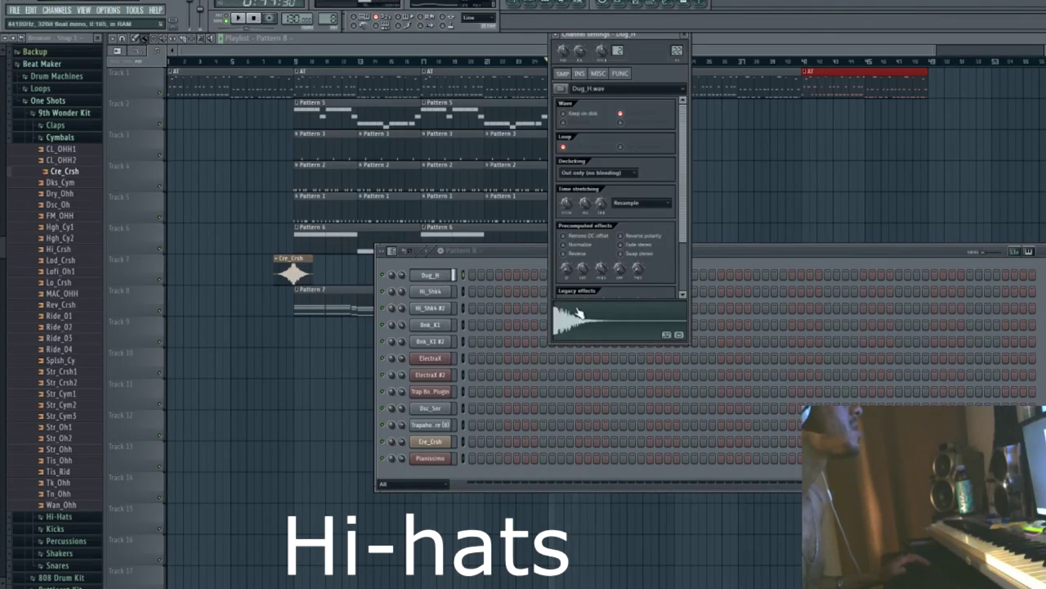
pyautogui.click(449, 281)
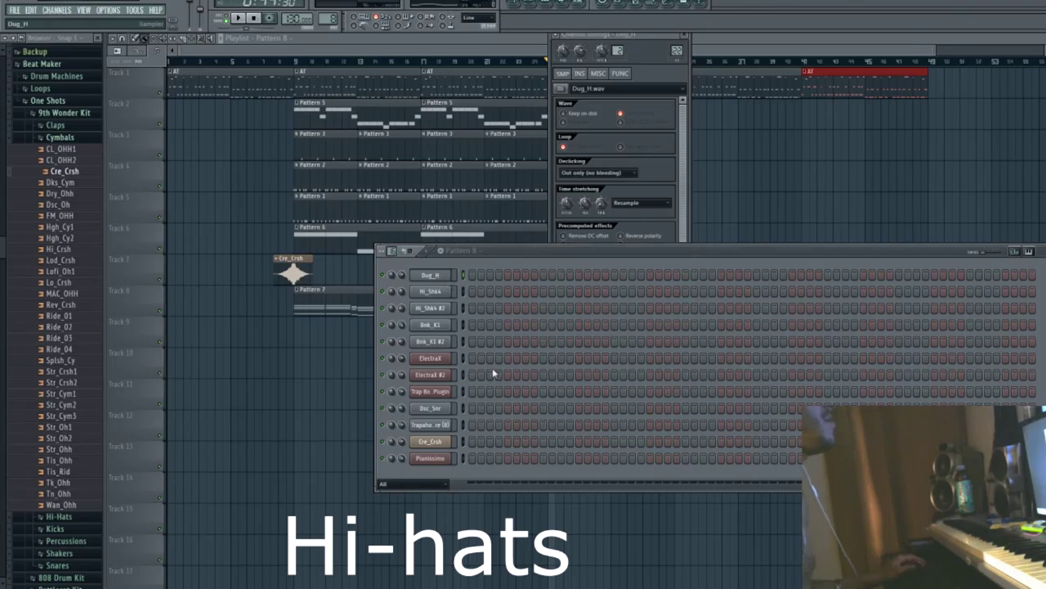
pyautogui.click(492, 369)
# Place a Pattern 8 clip at bar 25 on track 5 and delete the Pattern 1 clip at bar 29.
pyautogui.moveTo(578, 30); pyautogui.dragTo(247, 260)
pyautogui.click(339, 36)
pyautogui.click(556, 208)
pyautogui.rightClick(646, 209)
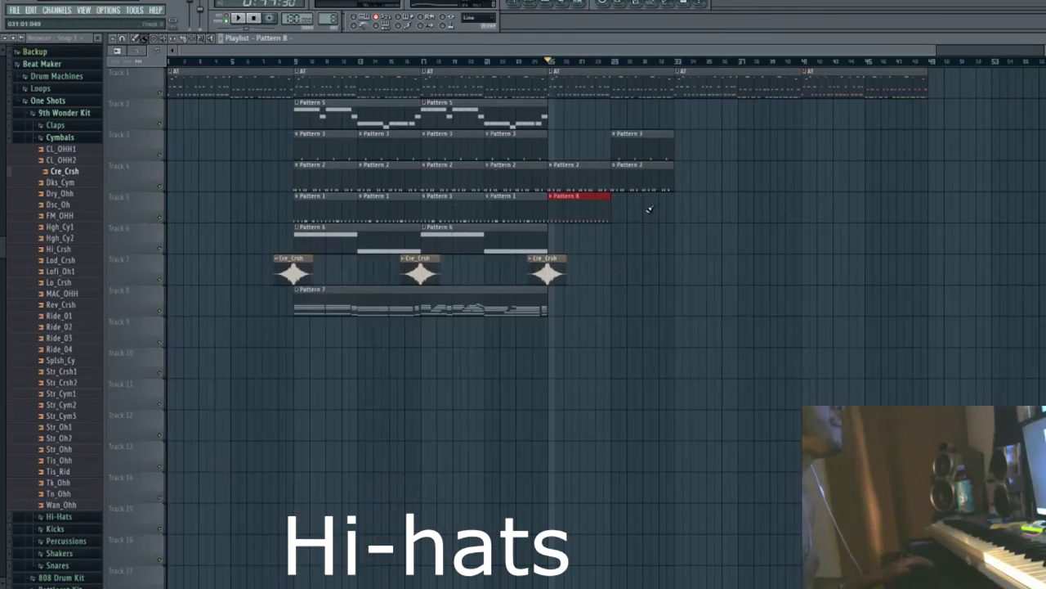
pyautogui.press('F6')
pyautogui.press('space')
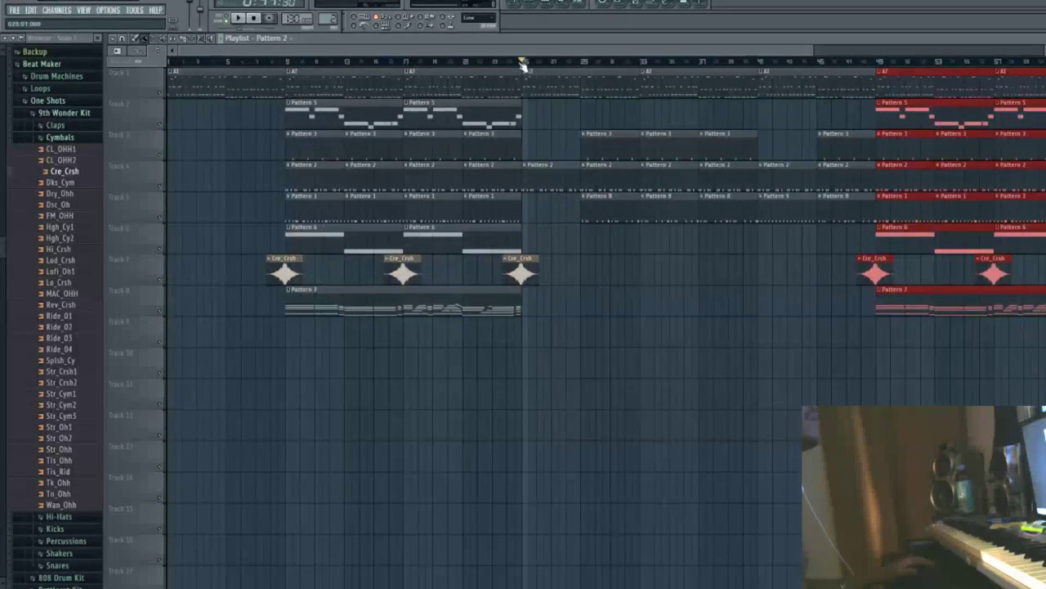
# Record a verse bass line with the trap bass plugin into Pattern 10 and line up its track 9 clip with bar 25.
pyautogui.press('F6')
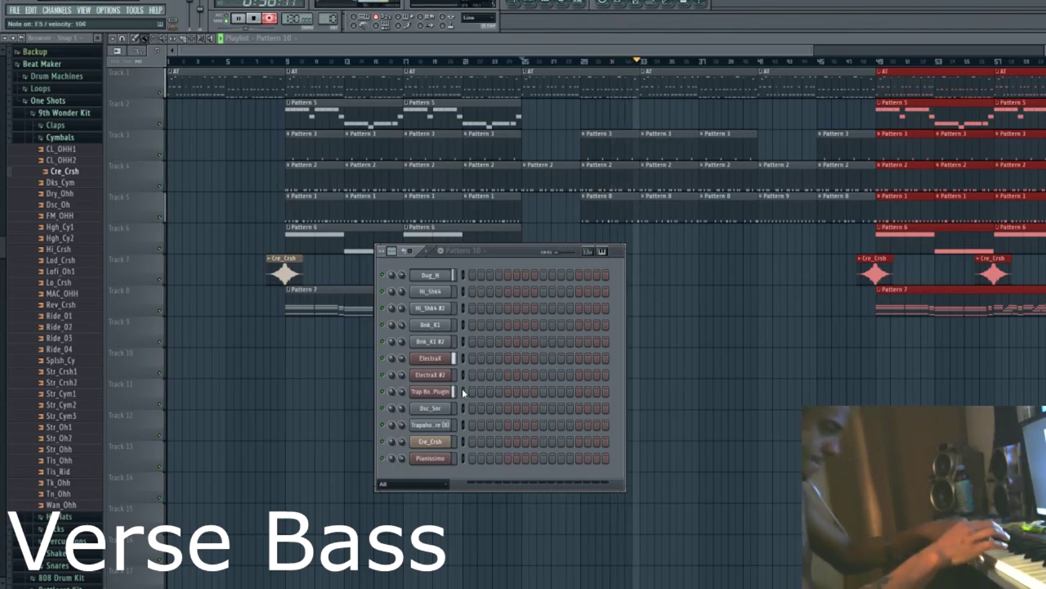
pyautogui.press('space')
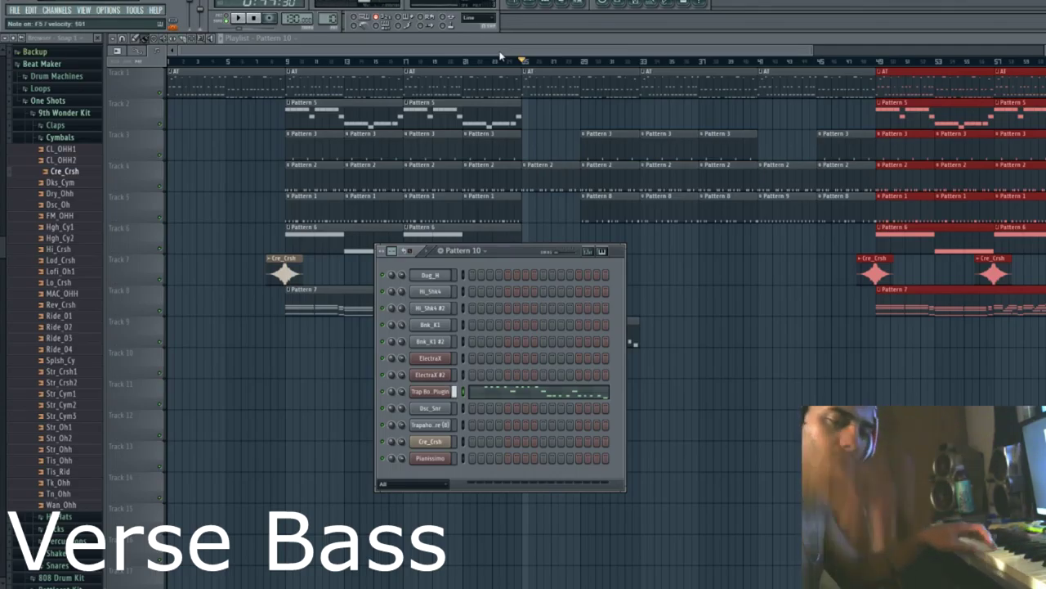
pyautogui.press('F6')
pyautogui.moveTo(508, 343); pyautogui.dragTo(568, 335)
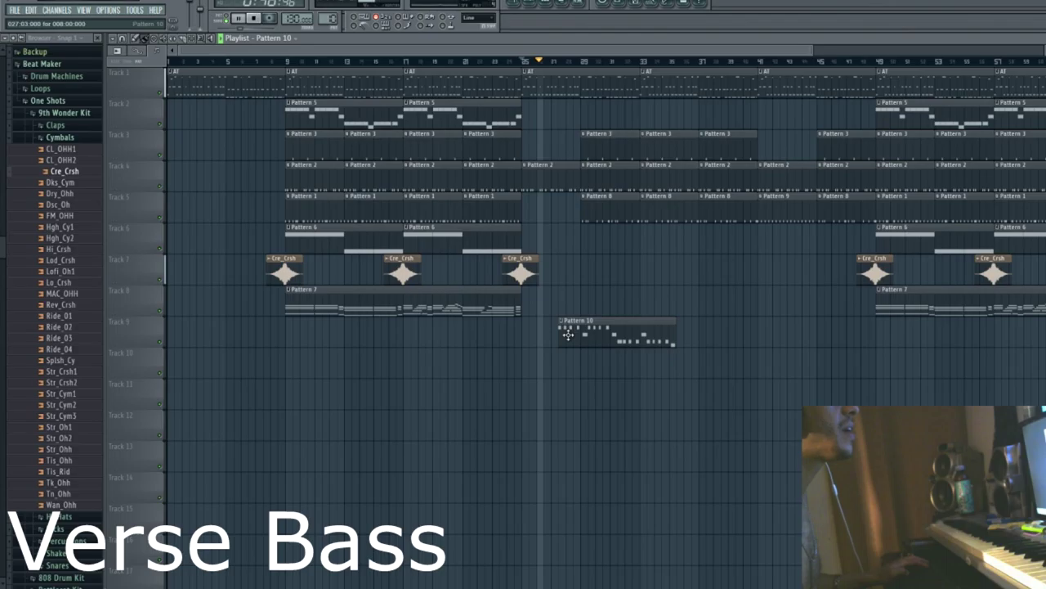
pyautogui.moveTo(567, 335); pyautogui.dragTo(533, 337)
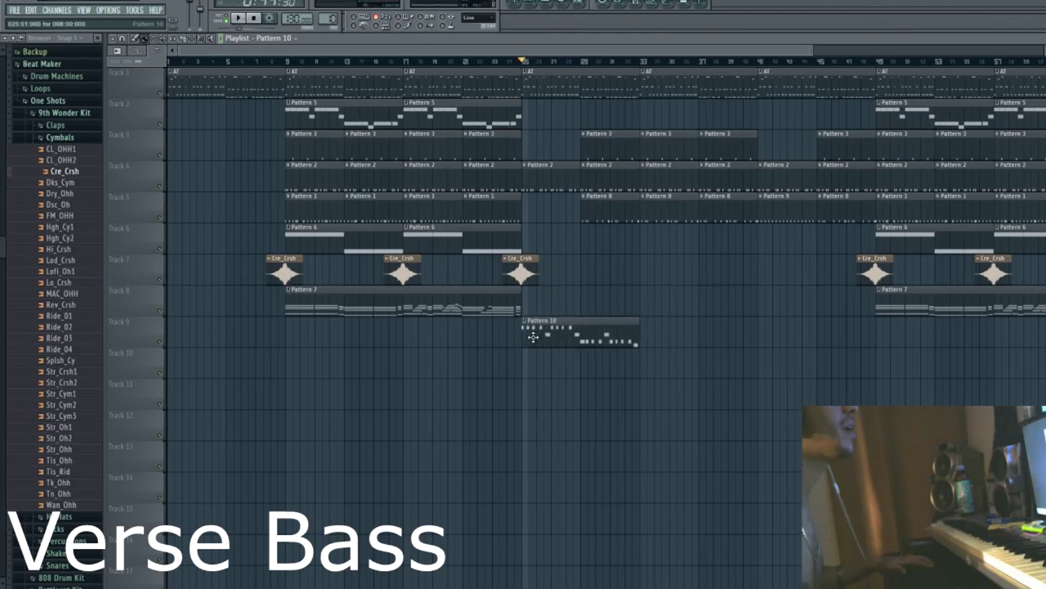
# Even out the recorded bass notes of Pattern 10 and play the song from bar 23 into the verse.
pyautogui.doubleClick(533, 337)
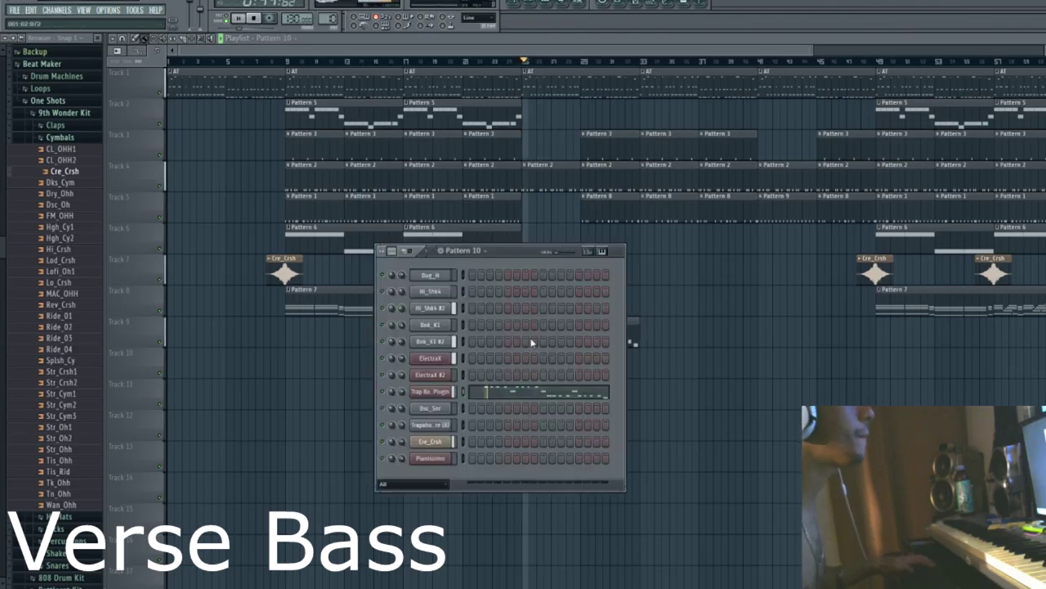
pyautogui.click(459, 391)
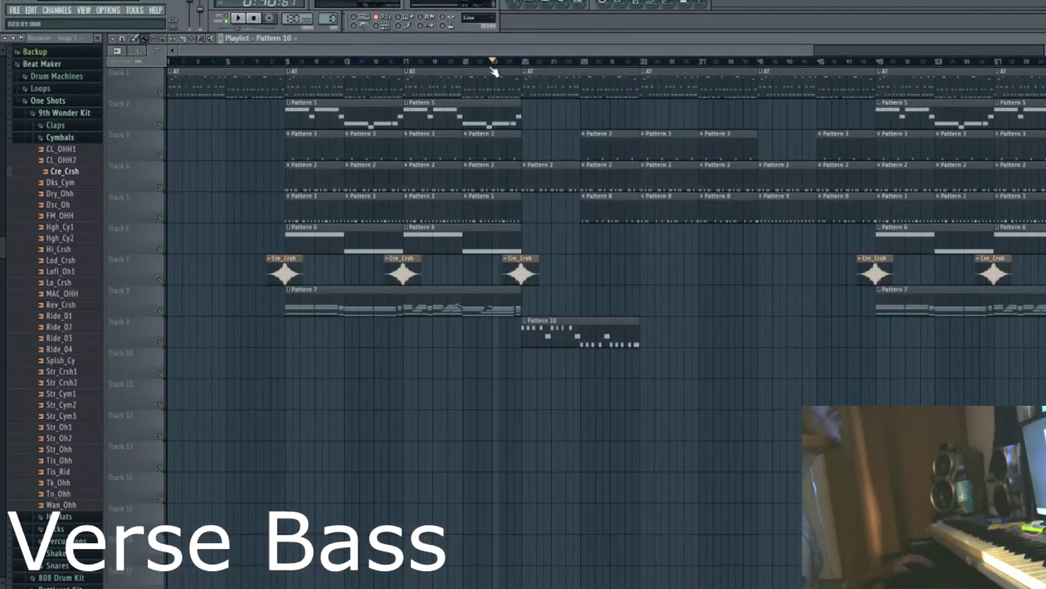
pyautogui.click(497, 69)
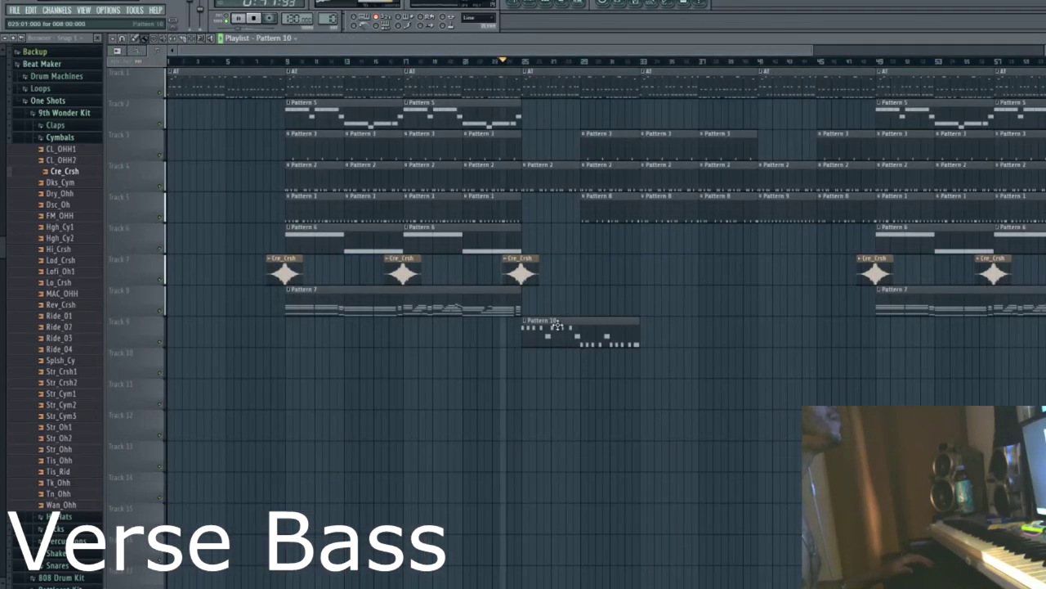
pyautogui.click(518, 64)
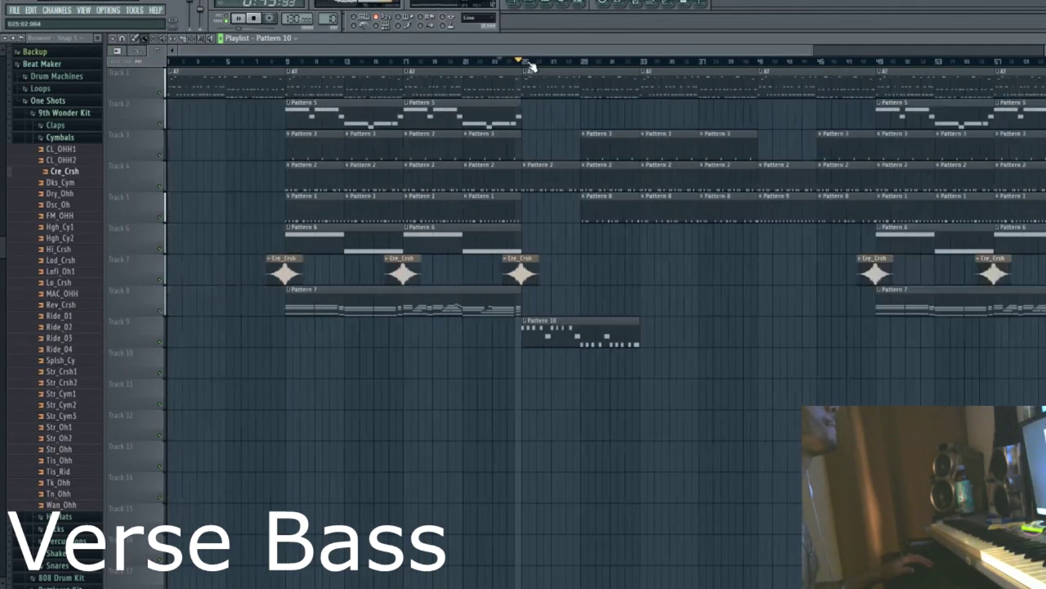
# Place two more Pattern 10 clips on track 9, at bars 33 and 41.
pyautogui.scroll(-2, 529, 66)
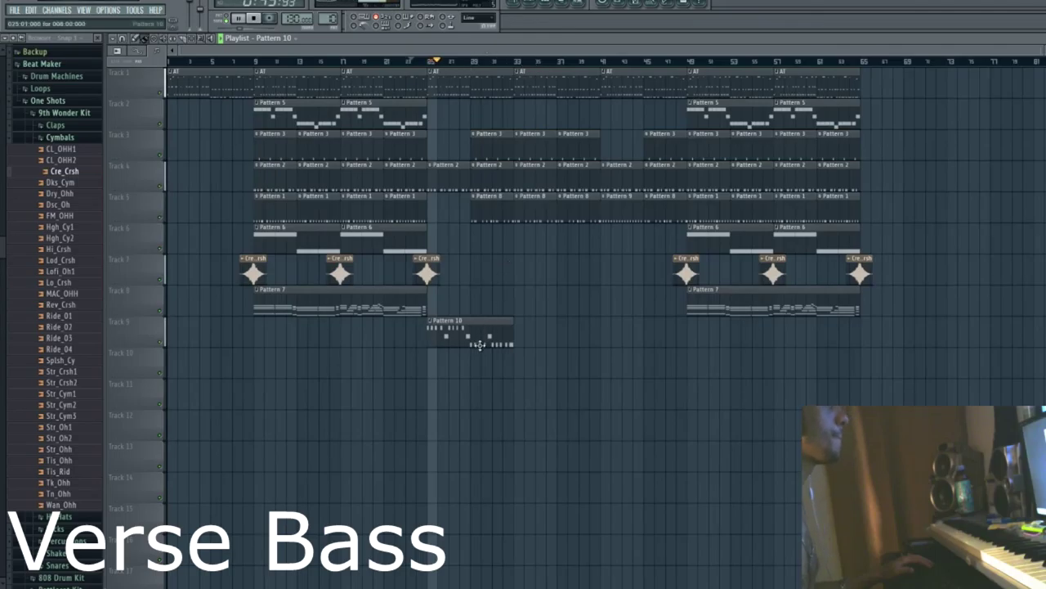
pyautogui.click(522, 341)
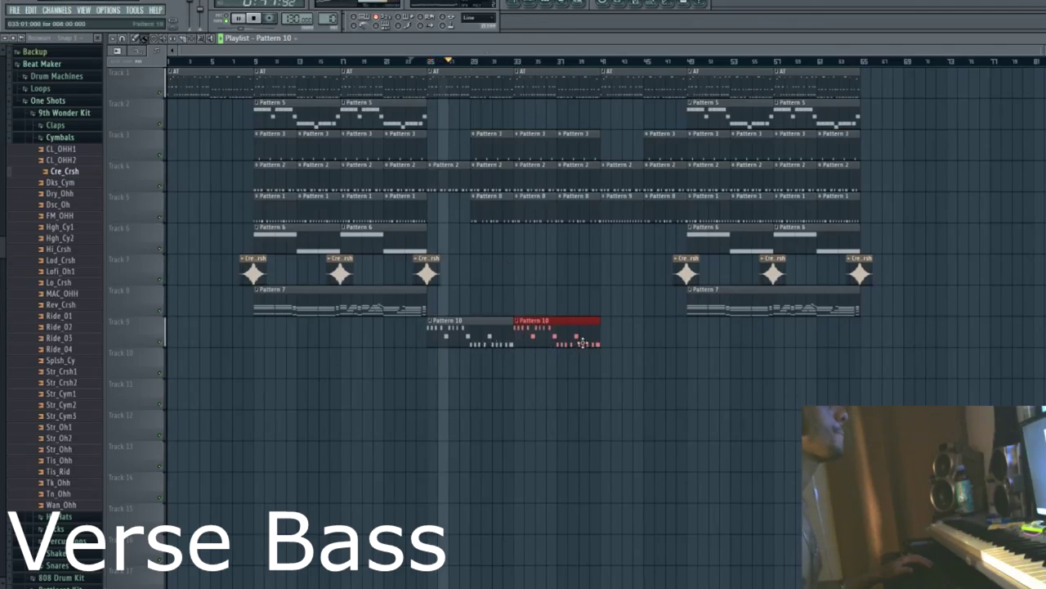
pyautogui.click(606, 334)
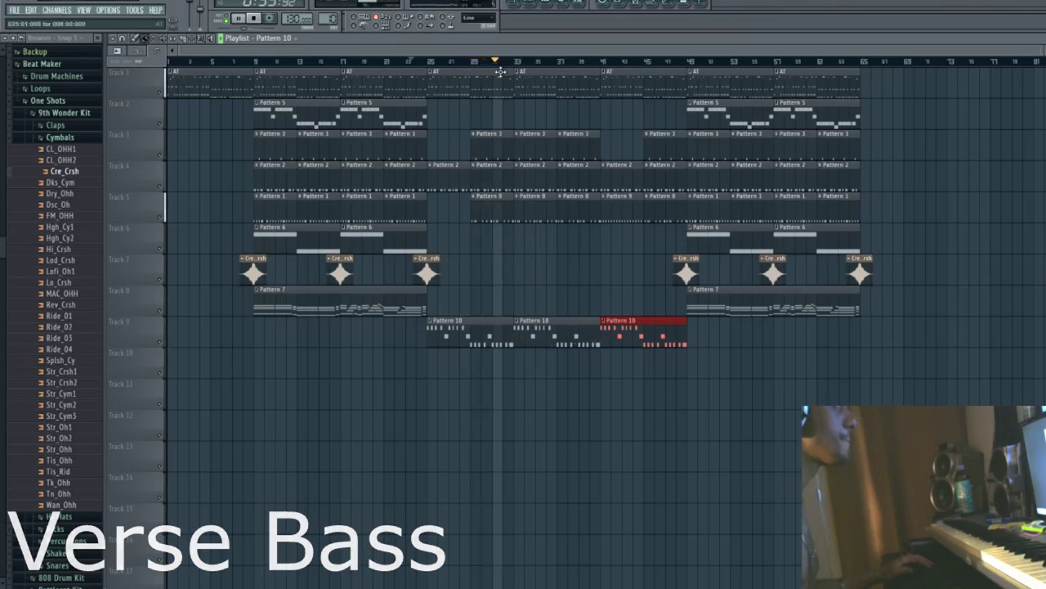
pyautogui.scroll(3, 517, 67)
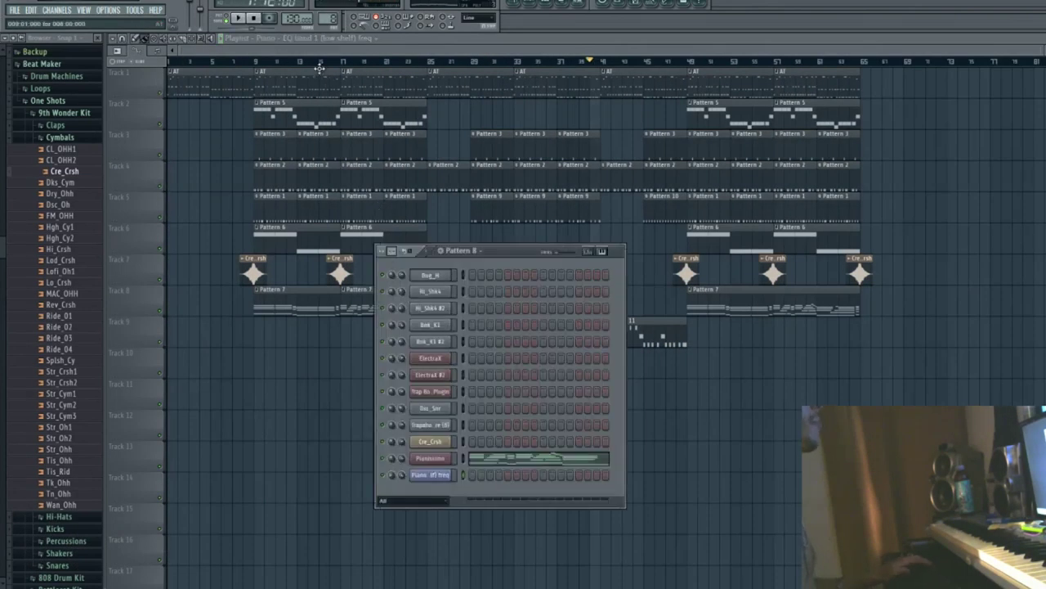
# Set the song position to bar 25 and add an Albino3 synth channel for the pad and strings.
pyautogui.press('F6')
pyautogui.moveTo(180, 75)
pyautogui.mouseDown()
pyautogui.moveTo(466, 145)
pyautogui.moveTo(412, 148)
pyautogui.moveTo(429, 139)
pyautogui.mouseUp()
pyautogui.press('F6')
pyautogui.click(57, 10)
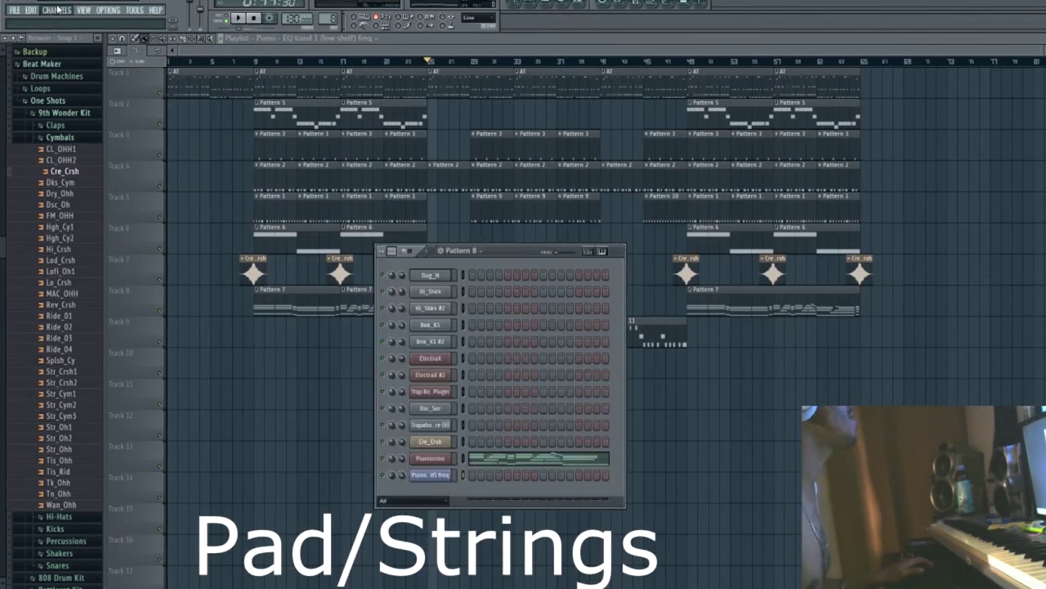
pyautogui.click(188, 310)
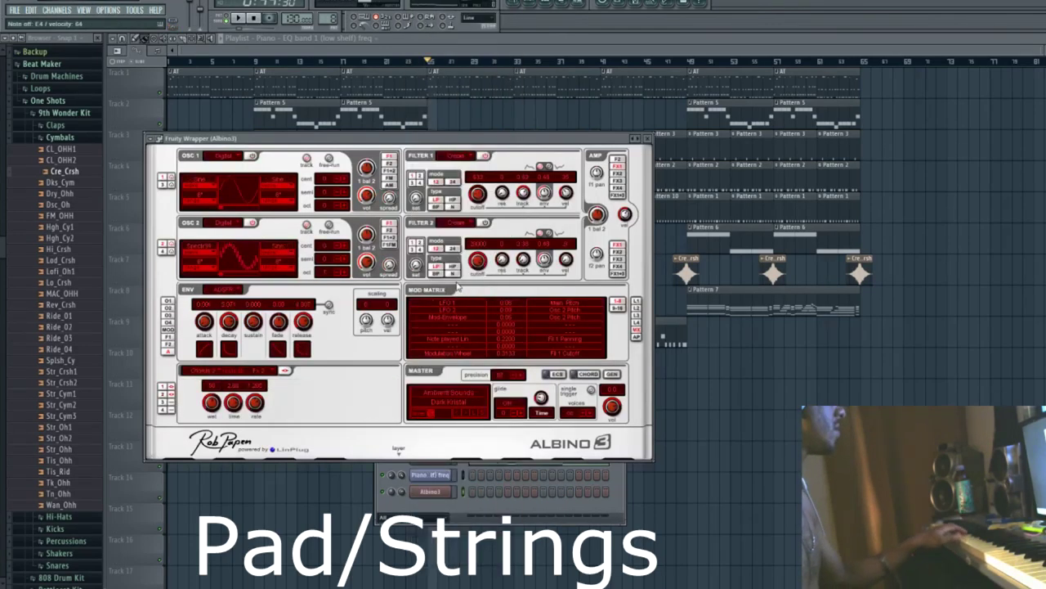
# Switch Albino3 to the Arpeggiator Layered bank and bring up its preset list.
pyautogui.click(448, 401)
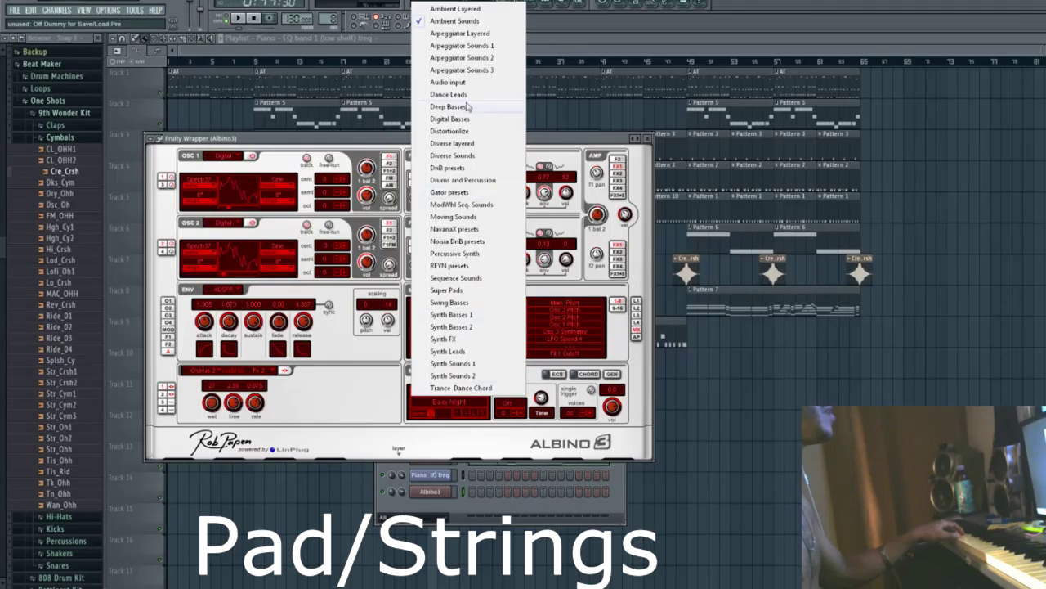
pyautogui.click(461, 33)
pyautogui.click(448, 400)
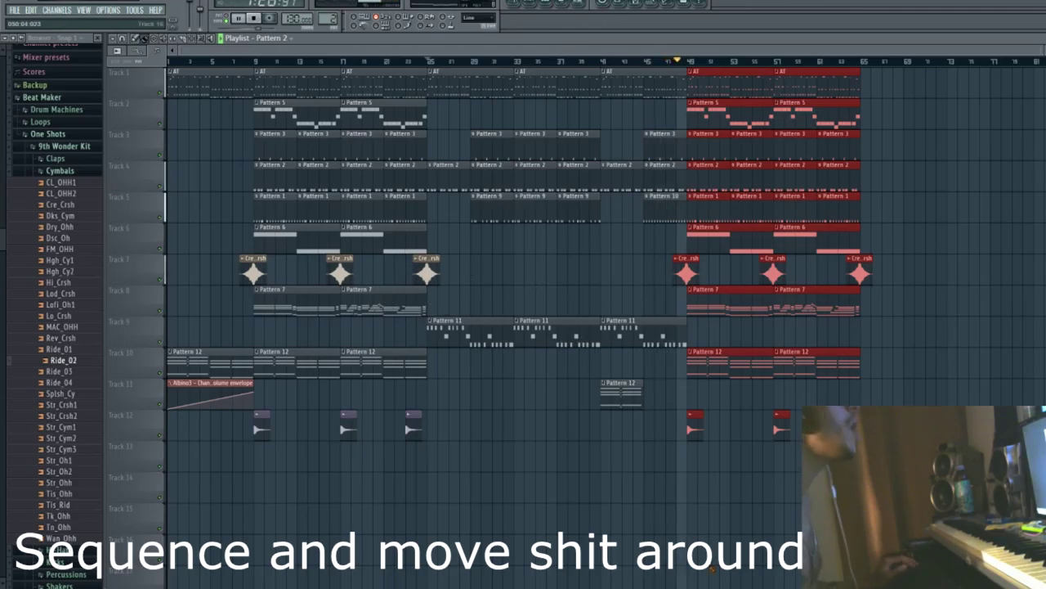
# Deselect the clips from bar 49 onward and play the whole arrangement from the beginning.
pyautogui.keyDown('ctrl'); pyautogui.click(680, 403); pyautogui.keyUp('ctrl')
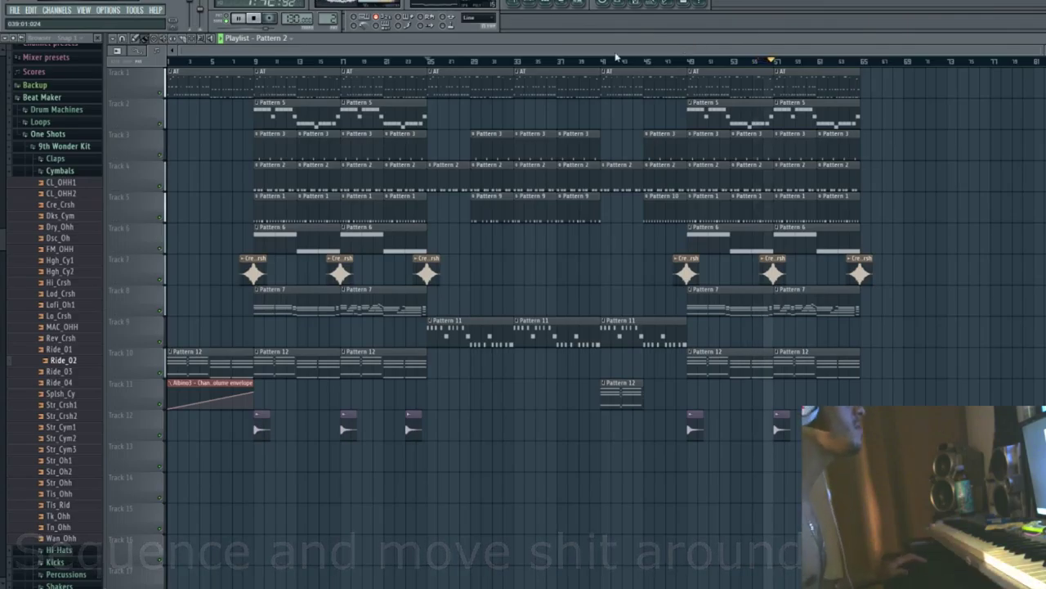
pyautogui.press('space')
pyautogui.moveTo(225, 63); pyautogui.dragTo(149, 65)
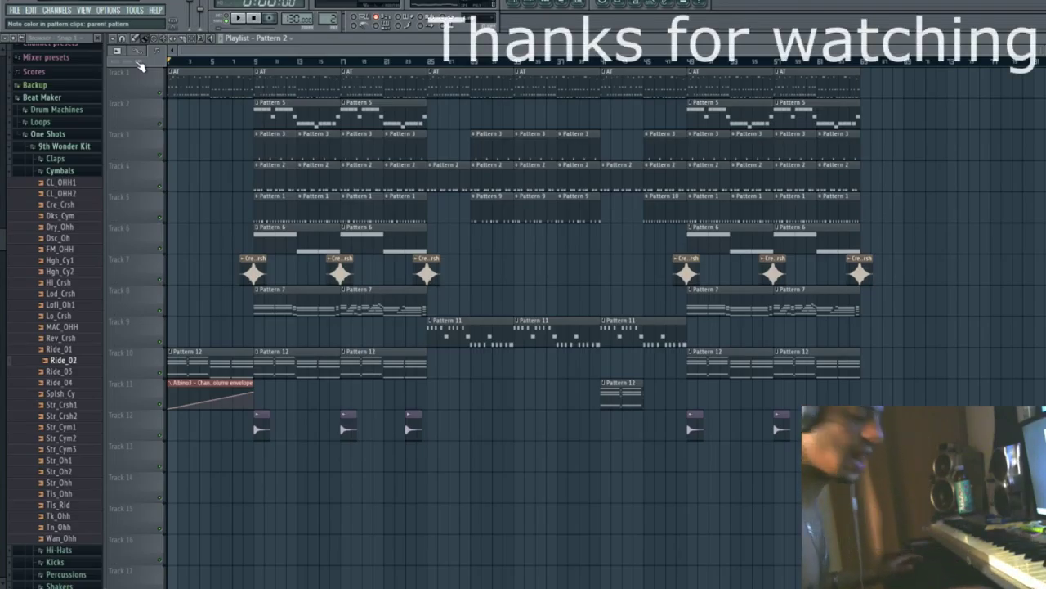
pyautogui.press('space')
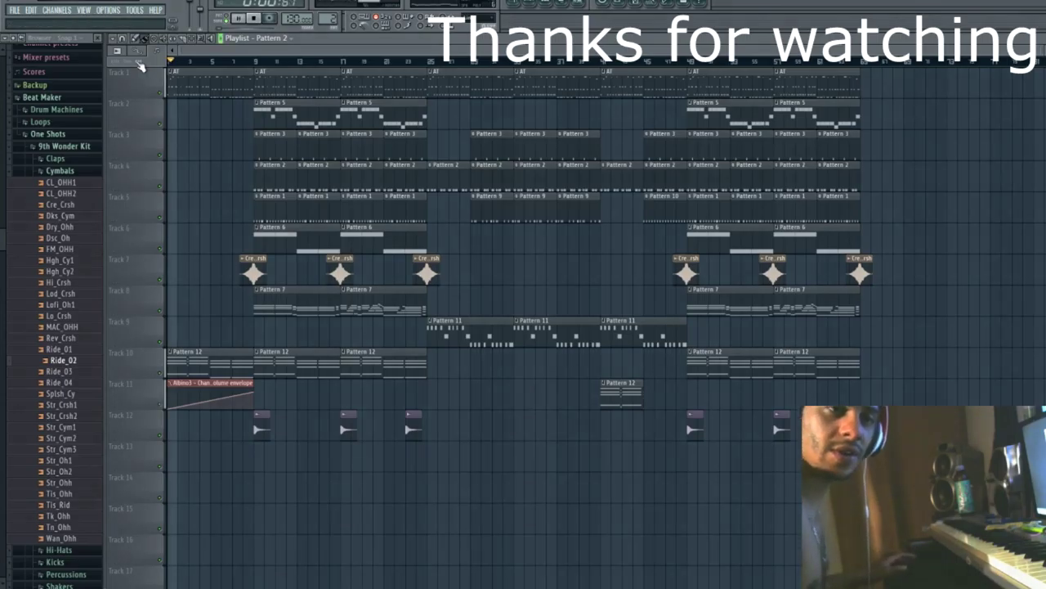